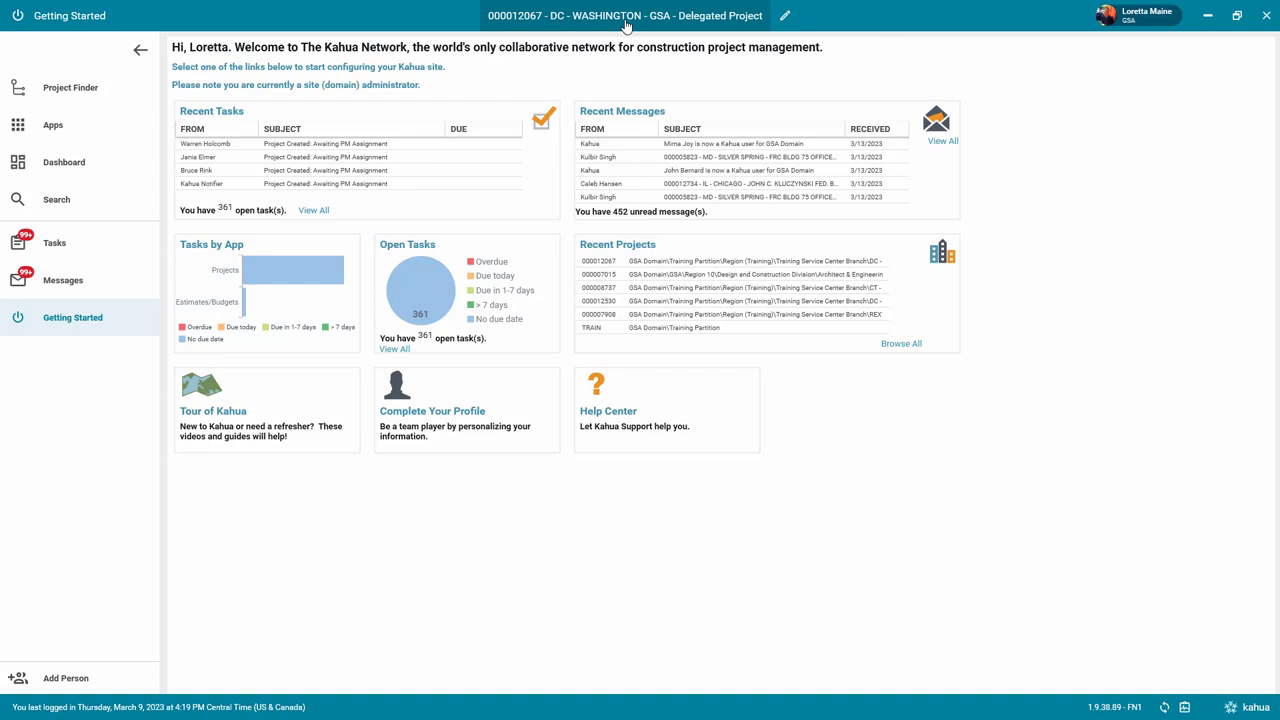
Open the File Manager app from the All Apps list
{"action": "left_click", "coordinate": [49, 136]}
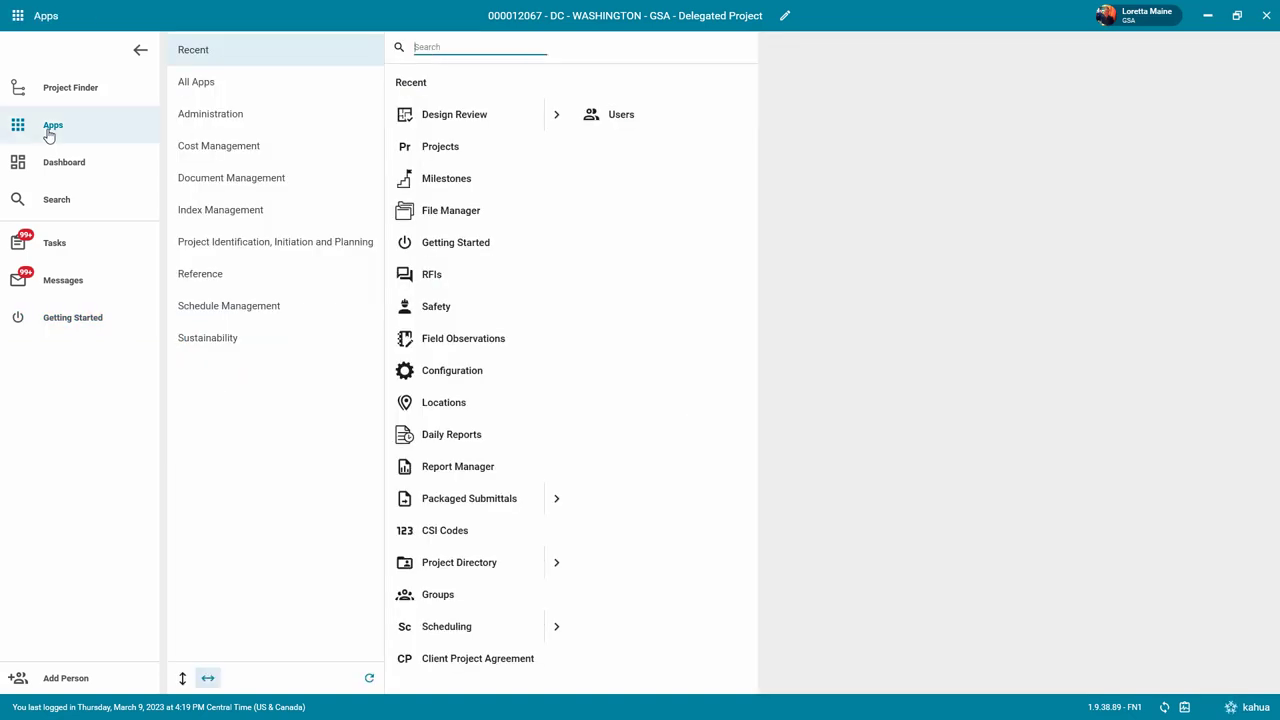
{"action": "left_click", "coordinate": [196, 82]}
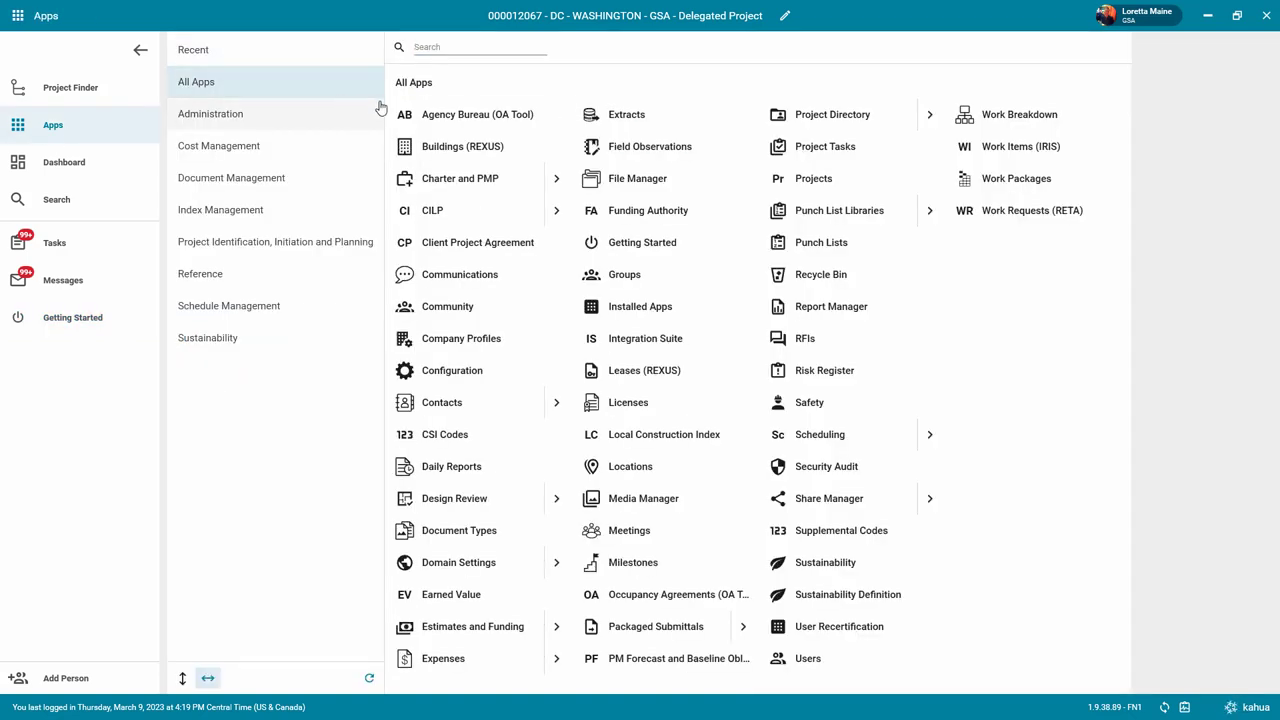
{"action": "left_click", "coordinate": [644, 188]}
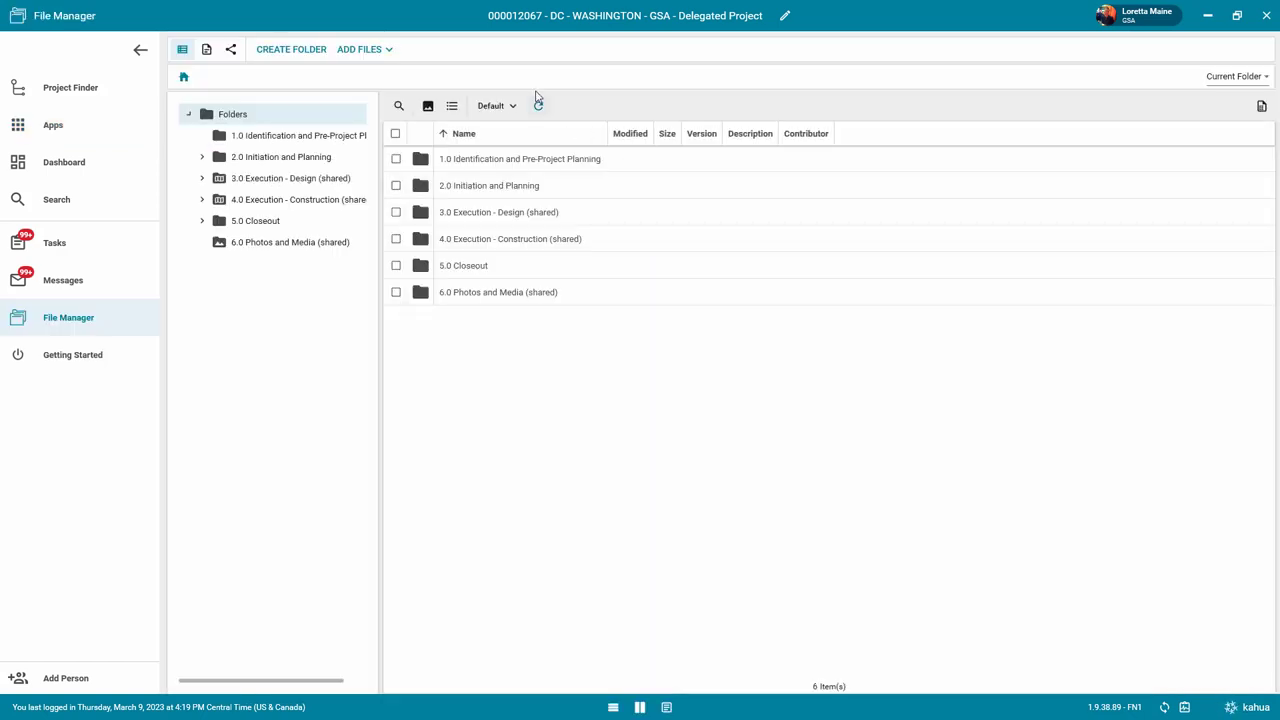
Expand folders 2.0 and 2.1, select 1.0, then open 3.0 Execution - Design (shared)
{"action": "left_click", "coordinate": [201, 160]}
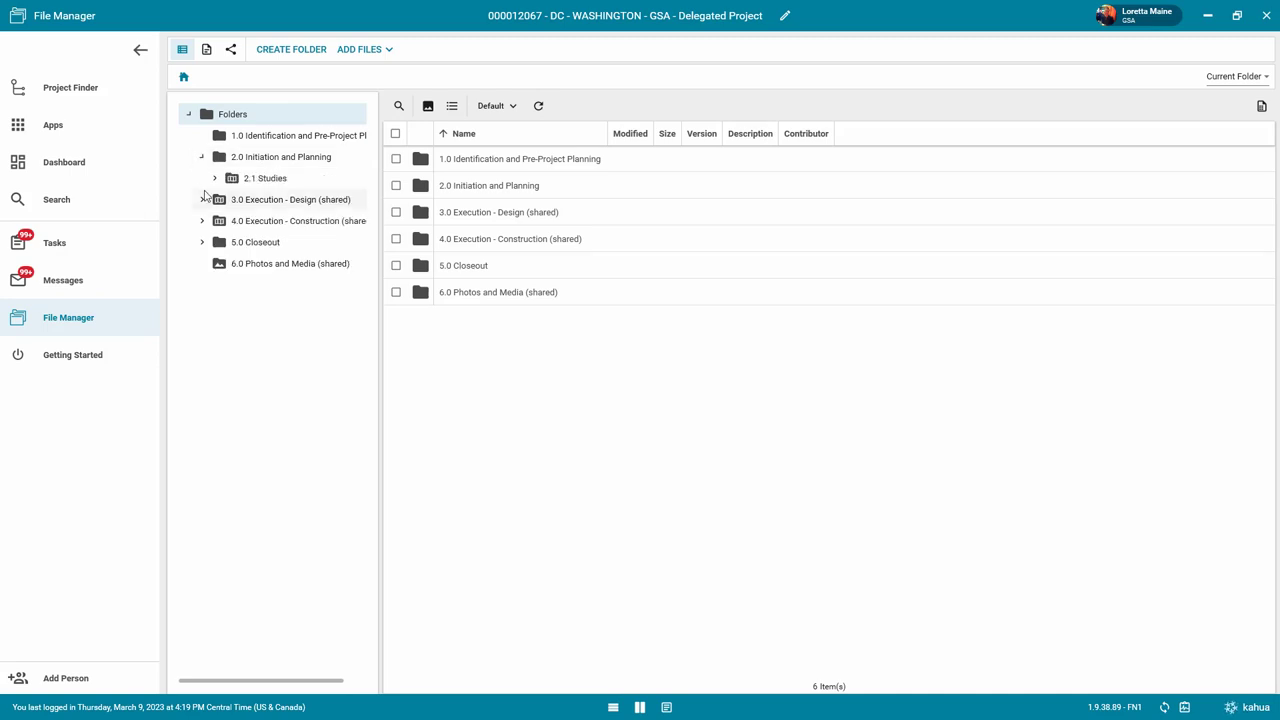
{"action": "left_click", "coordinate": [213, 178]}
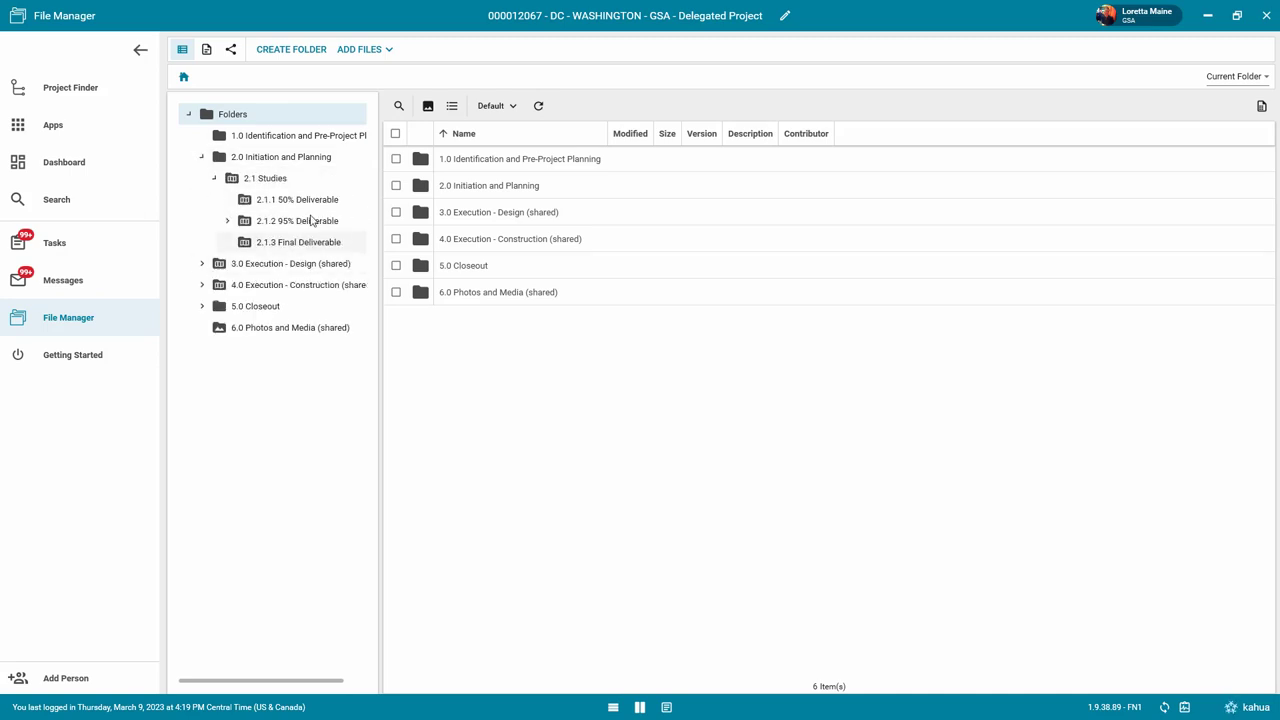
{"action": "left_click", "coordinate": [278, 136]}
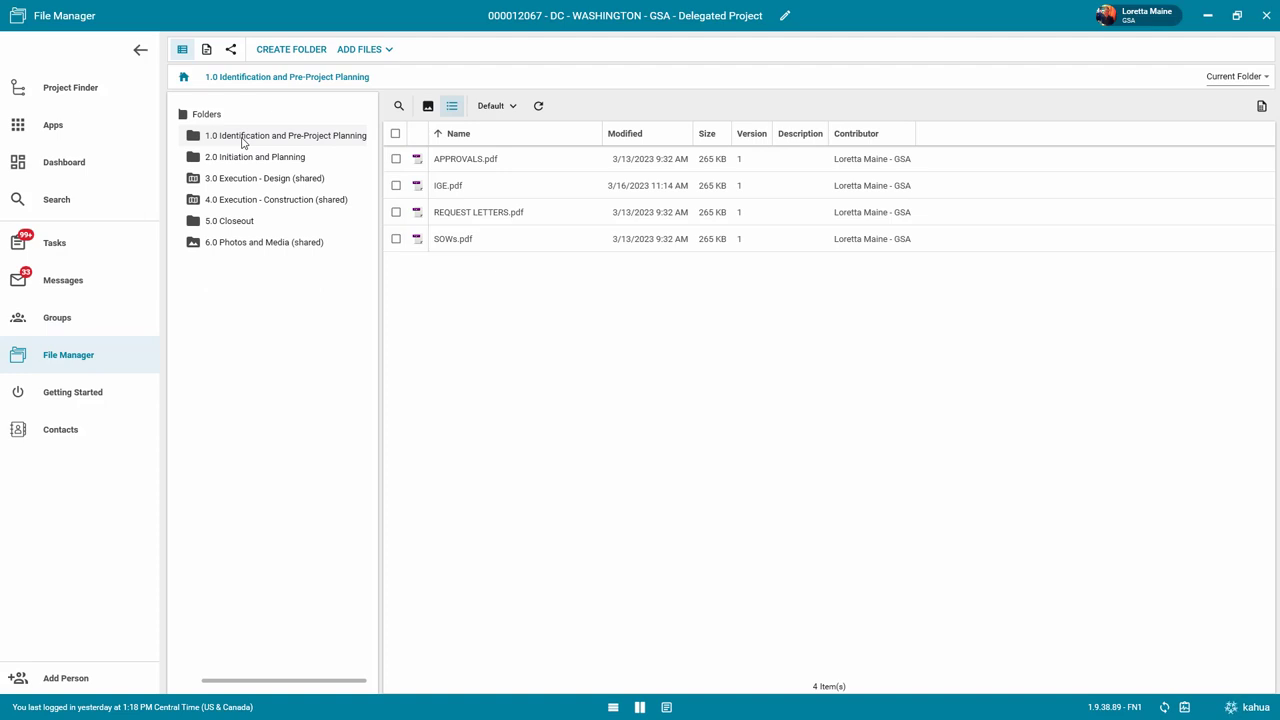
{"action": "left_click", "coordinate": [243, 140]}
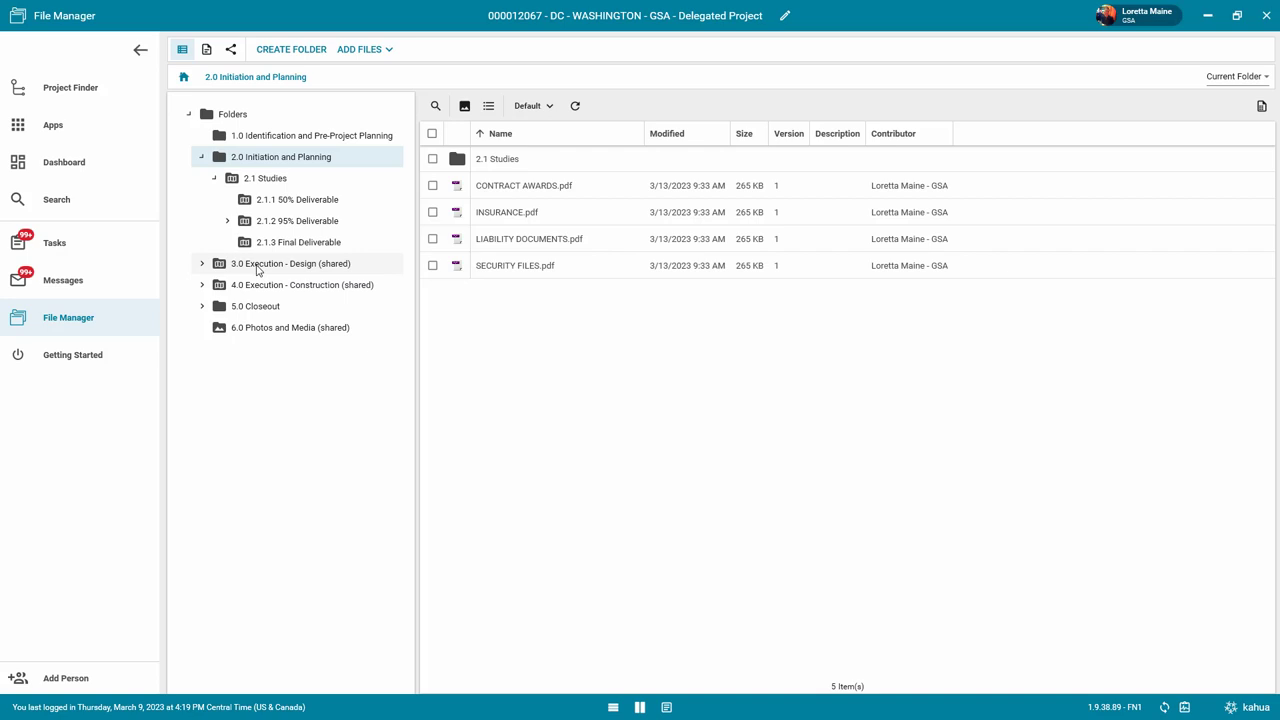
{"action": "left_click", "coordinate": [238, 265]}
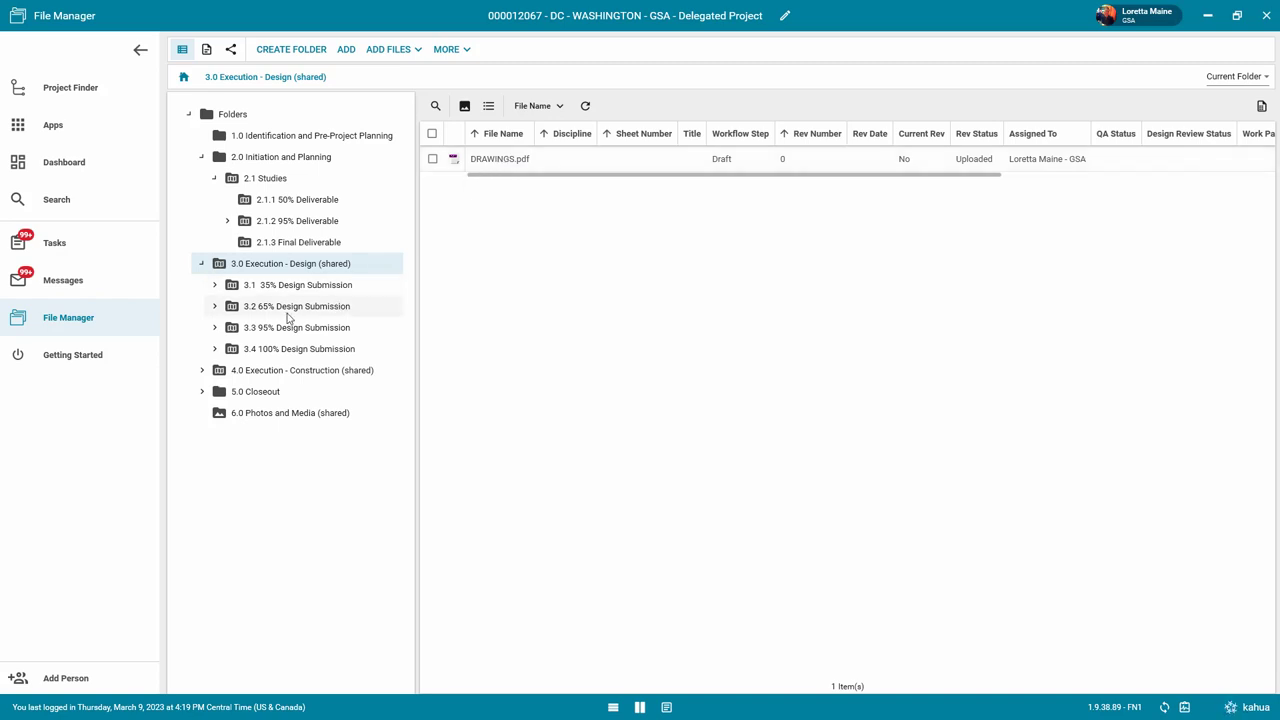
Browse 3.1 35% Design Submission > 3.1.4 Native Drawings, then open 5.0 Closeout > 5.1 General Vendor Collaboration
{"action": "left_click", "coordinate": [216, 286]}
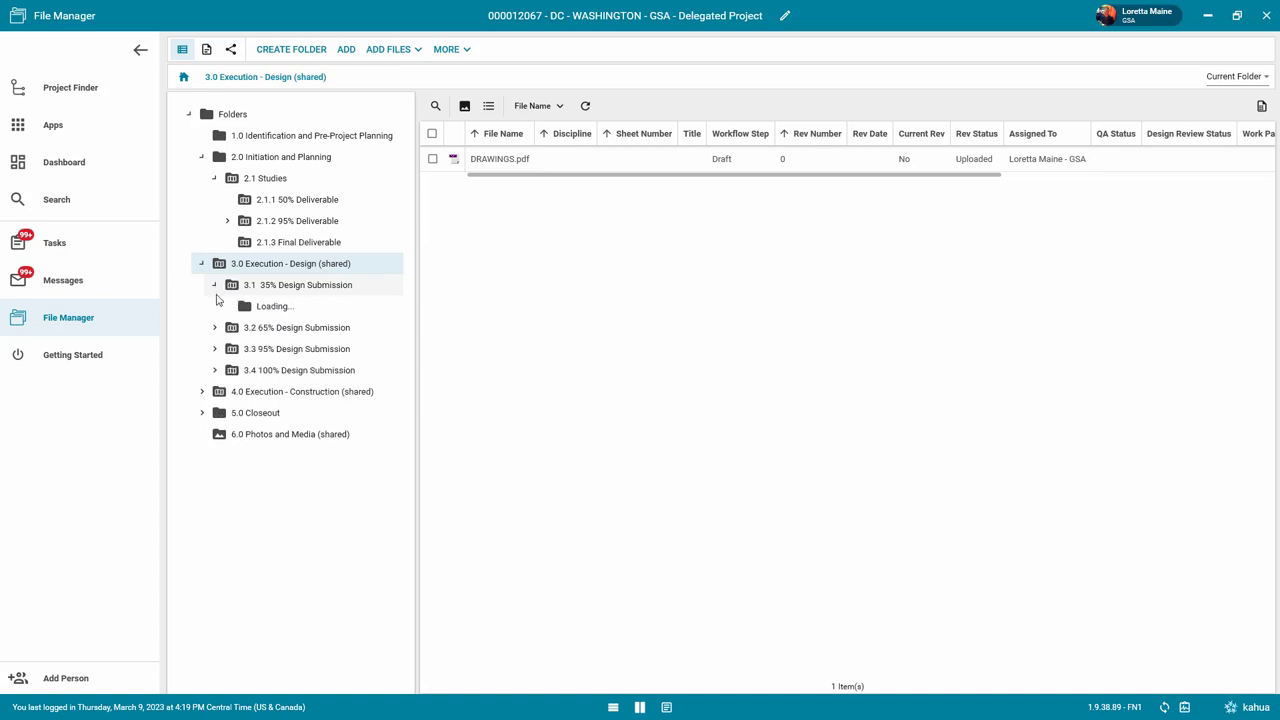
{"action": "left_click", "coordinate": [334, 372]}
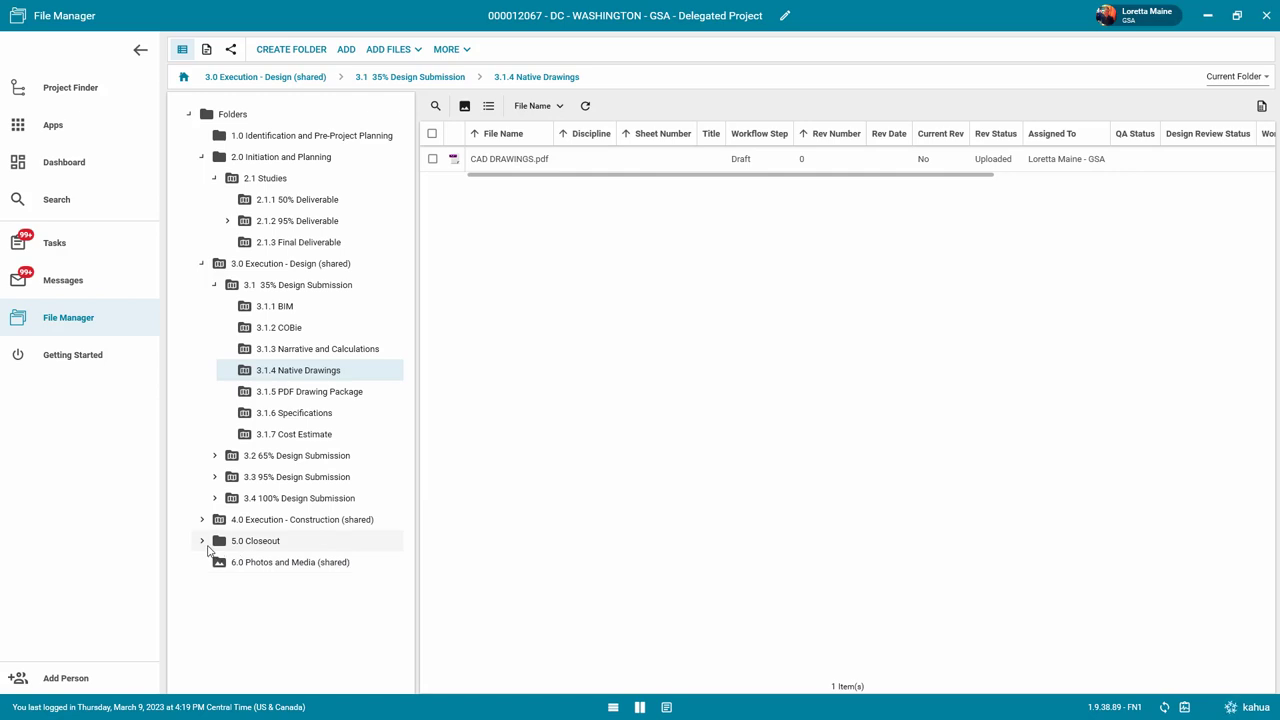
{"action": "left_click", "coordinate": [201, 545]}
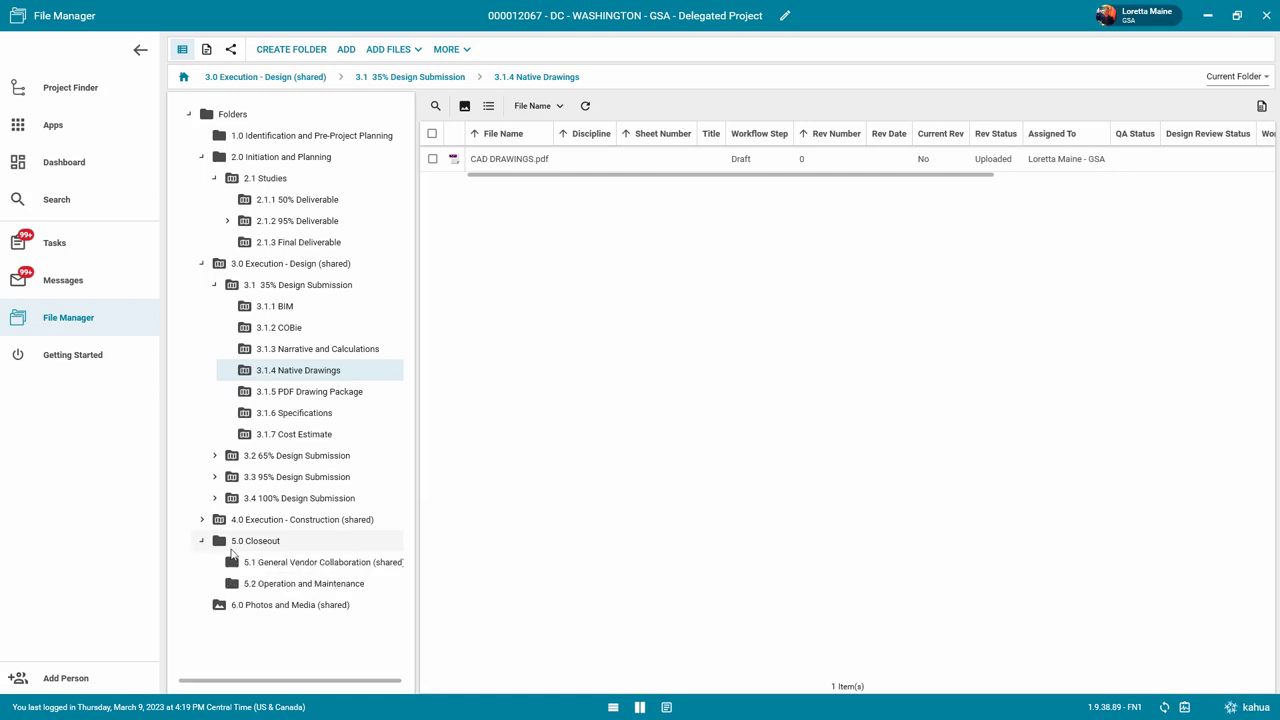
{"action": "left_click", "coordinate": [268, 565]}
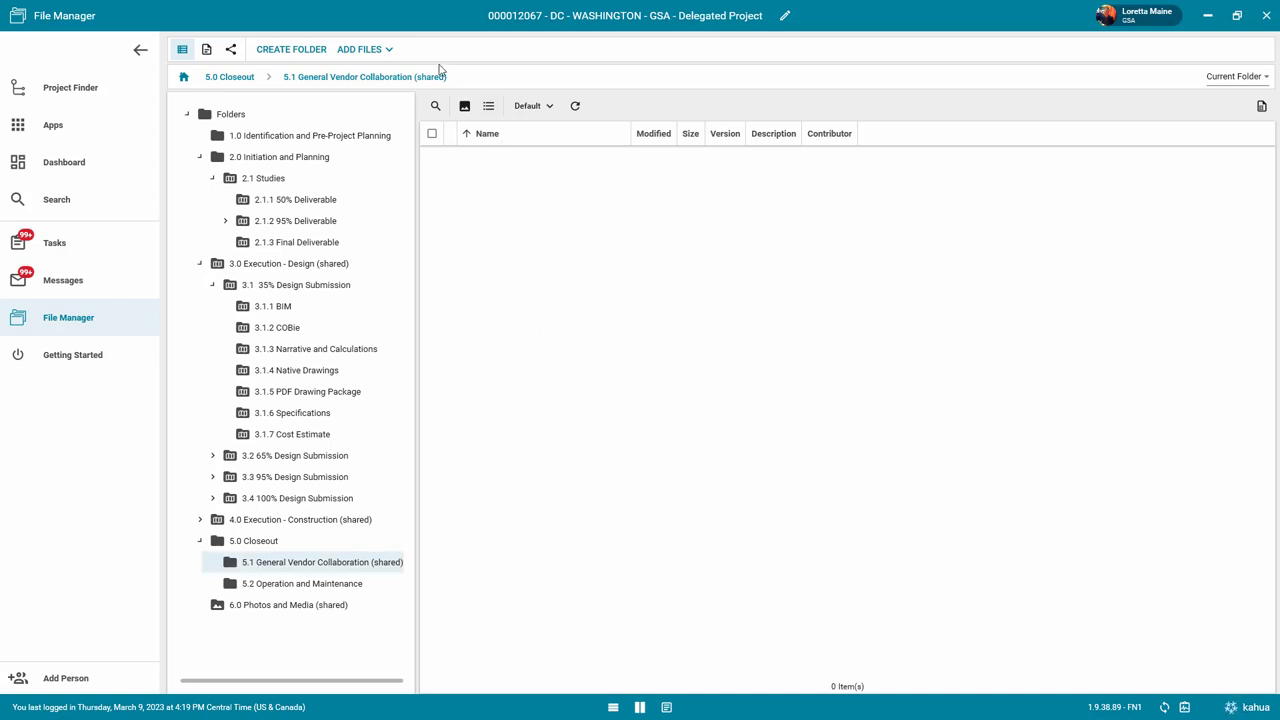
Upload FINAL INVOICES.pdf and EVIDENCE OF RENT CREDITS.pdf into the 5.1 folder
{"action": "left_click", "coordinate": [365, 49]}
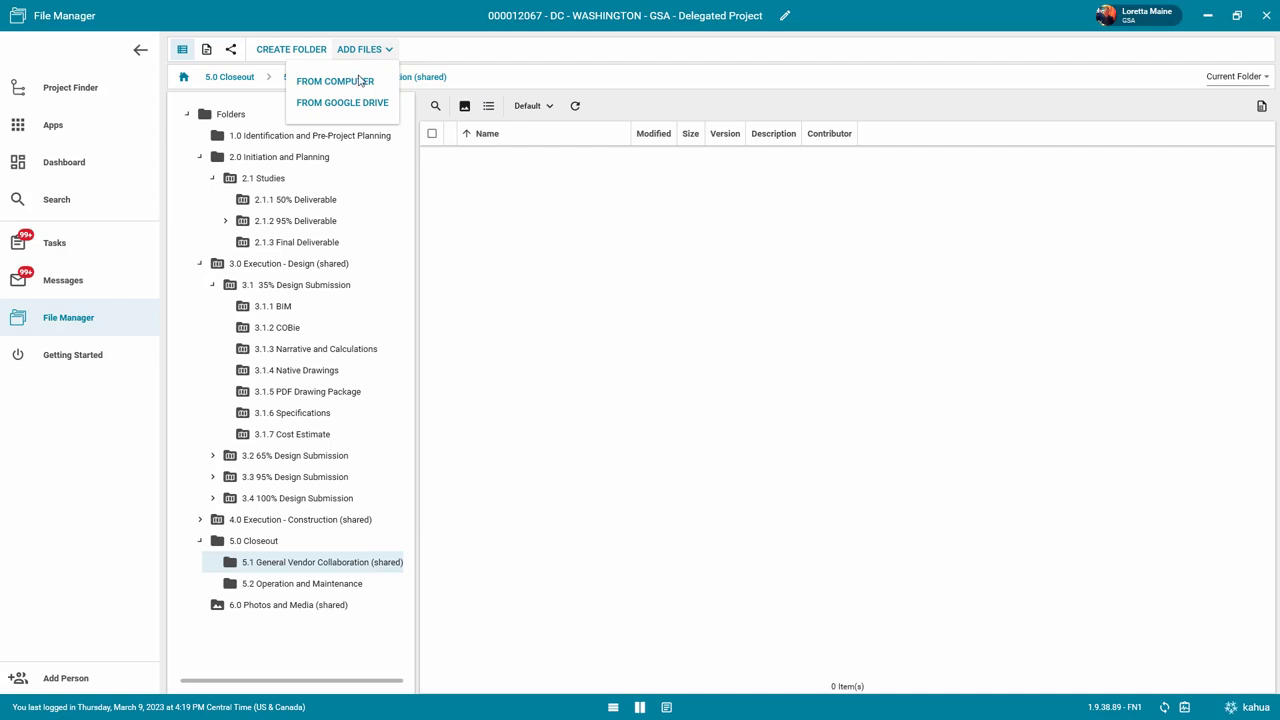
{"action": "left_click", "coordinate": [360, 81]}
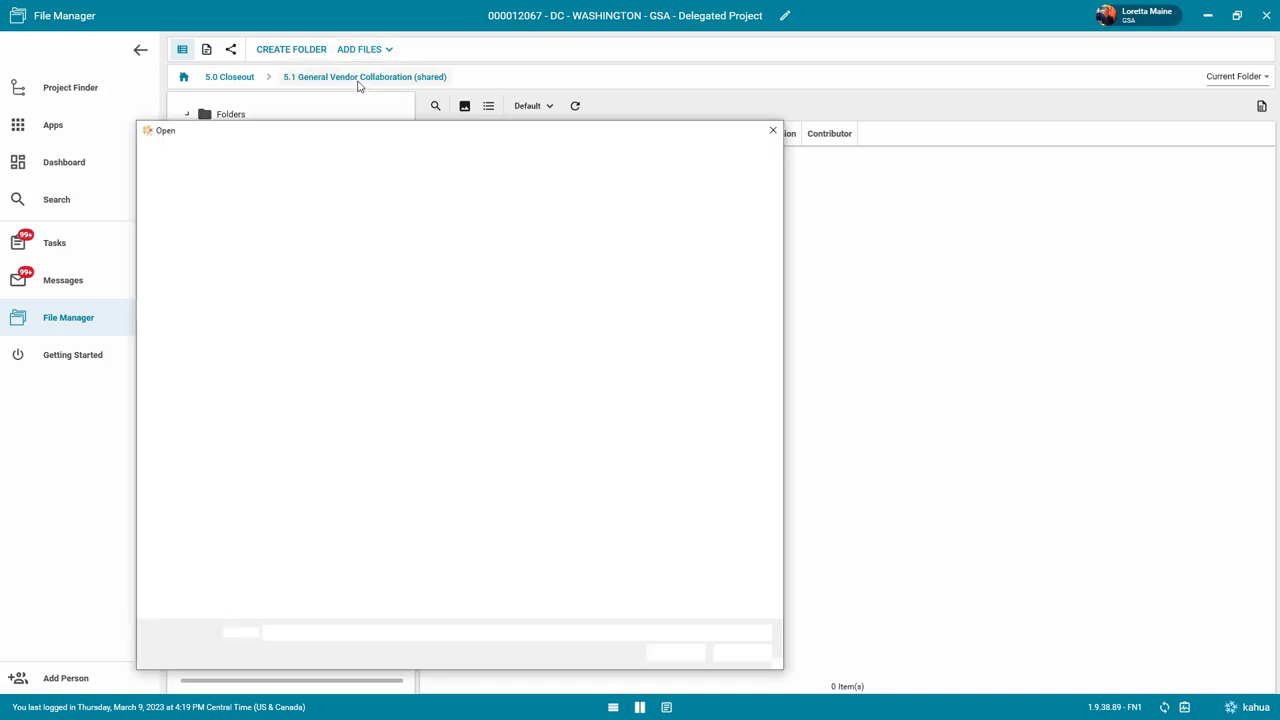
{"action": "left_click", "coordinate": [415, 322]}
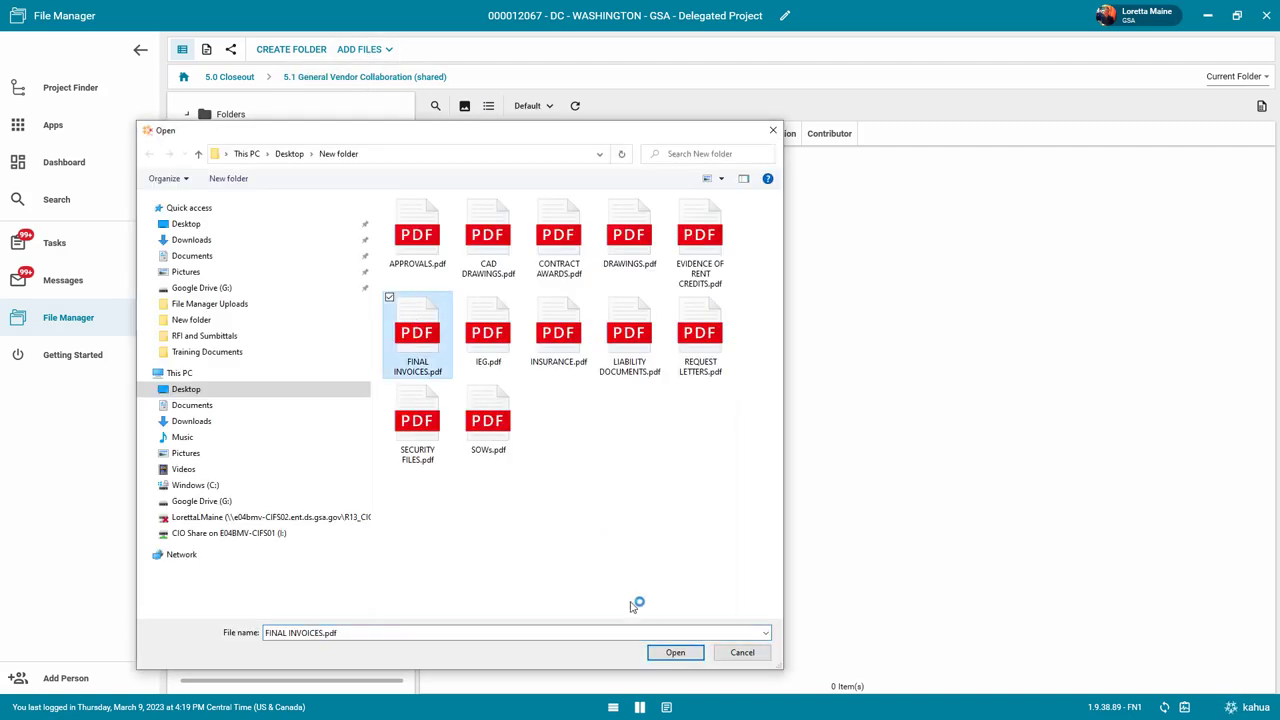
{"action": "left_click", "coordinate": [675, 652]}
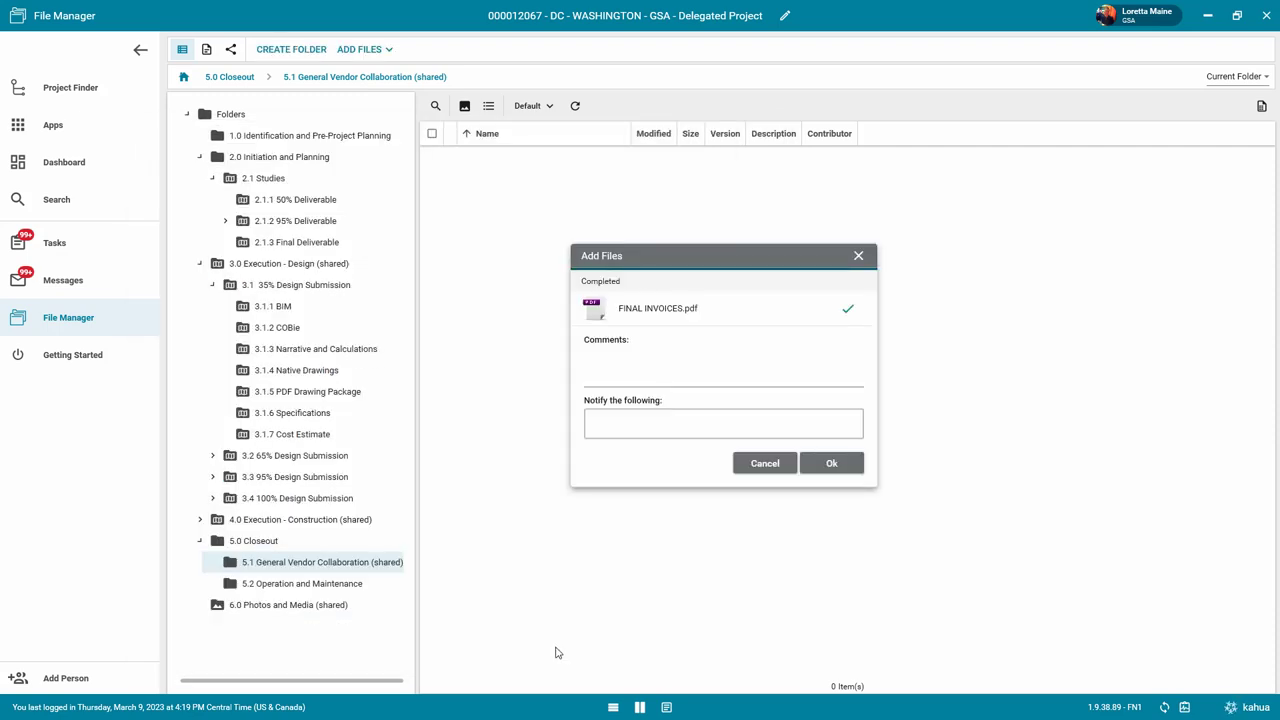
{"action": "left_click", "coordinate": [605, 378]}
{"action": "left_click", "coordinate": [823, 463]}
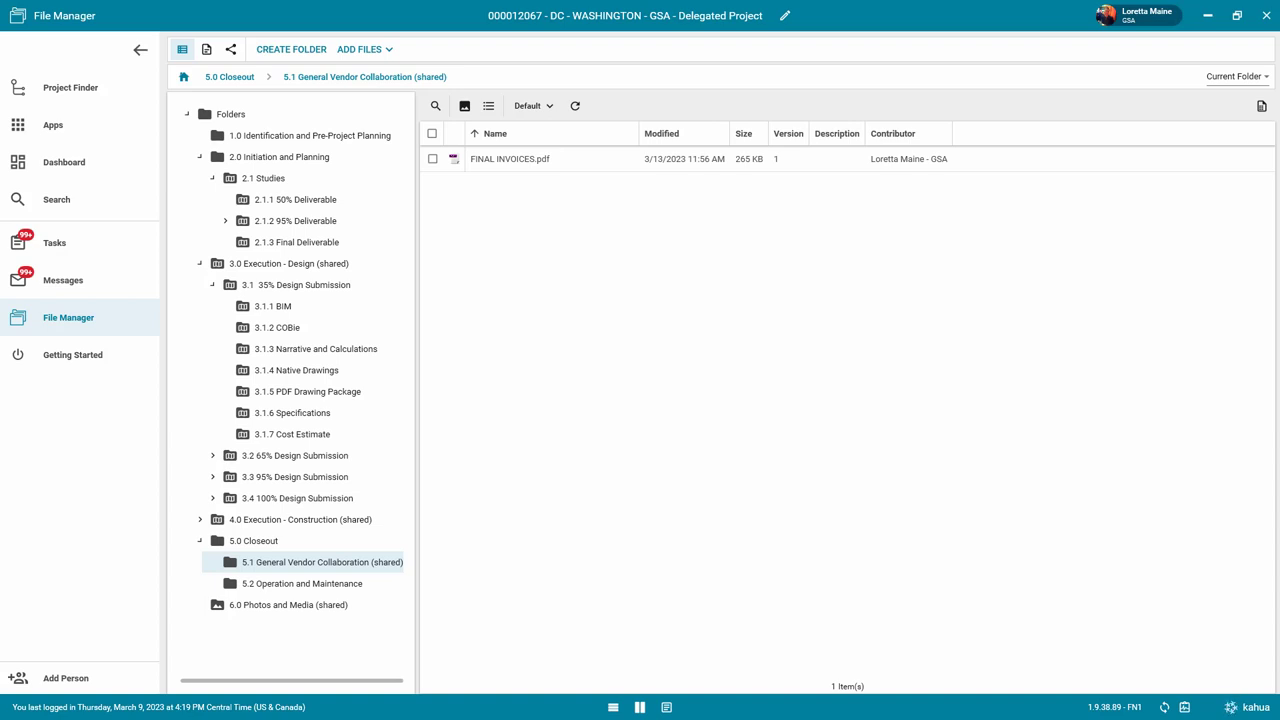
{"action": "left_click_drag", "start_coordinate": [1054, 257], "coordinate": [724, 283]}
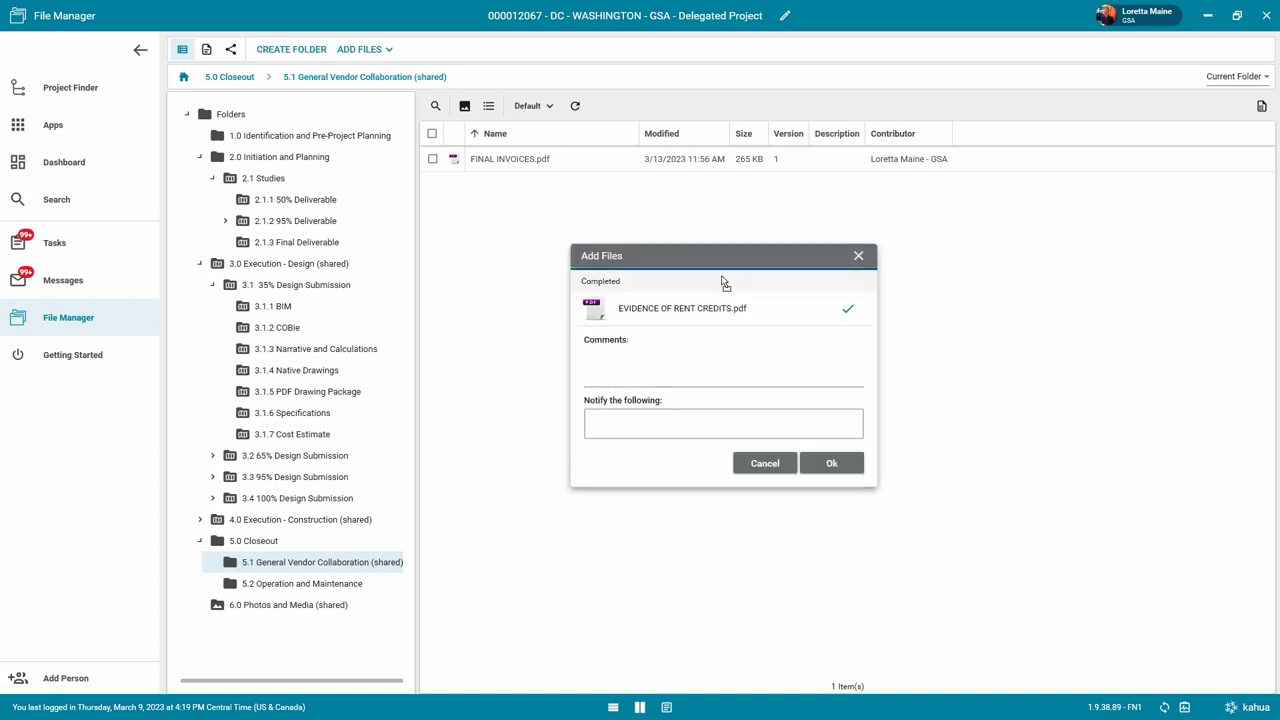
{"action": "left_click", "coordinate": [830, 465]}
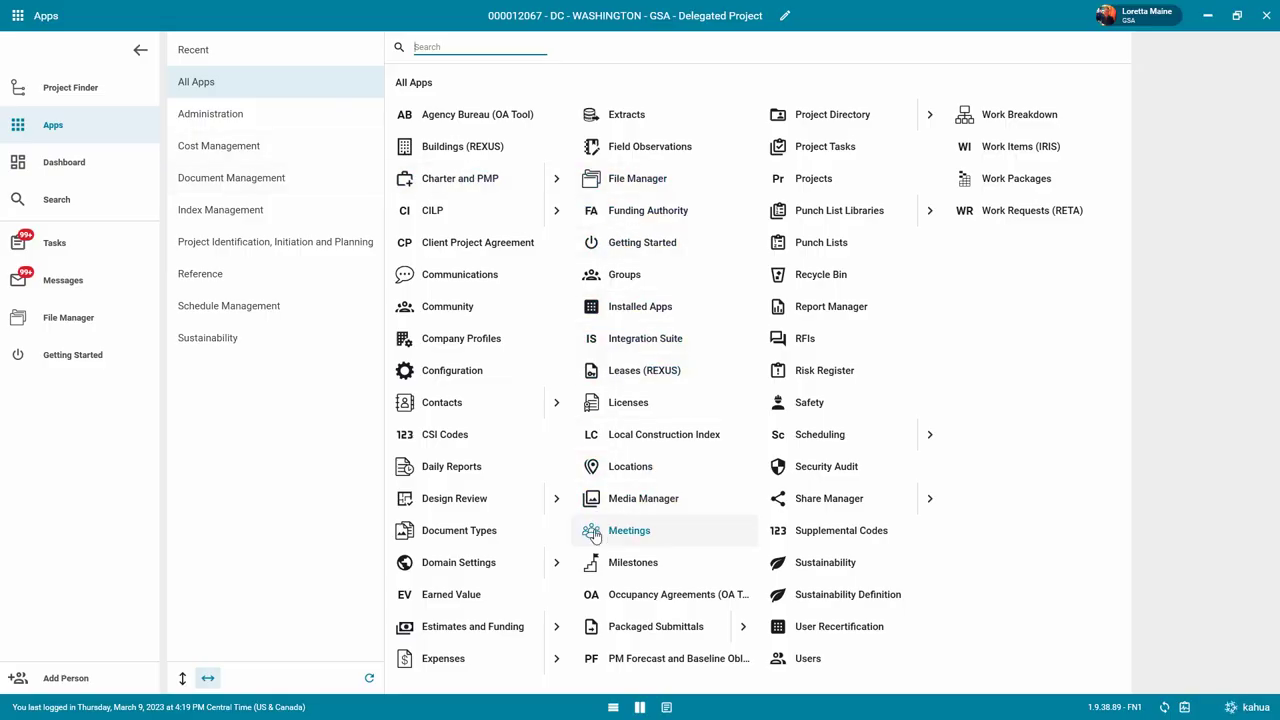
Give milestone 4.691 Substantial Completion an actual completion date of 3/10/23, then close its details panel
{"action": "left_click", "coordinate": [601, 566]}
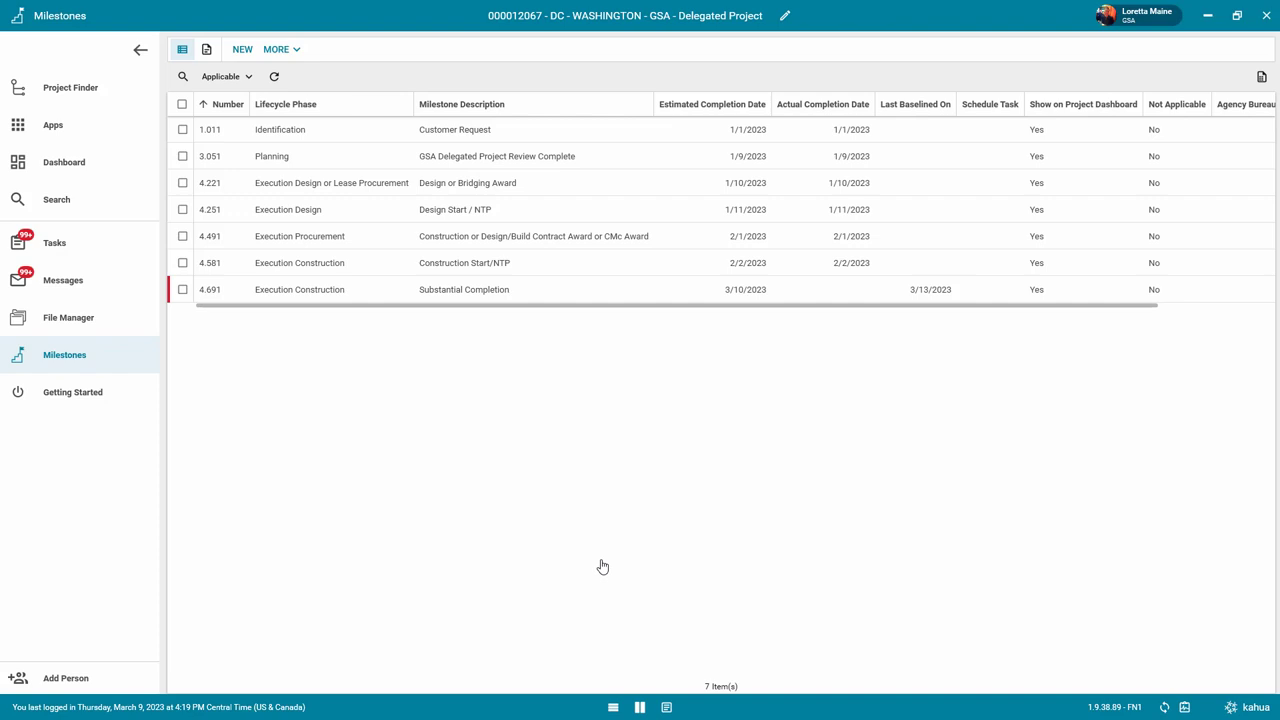
{"action": "left_click", "coordinate": [346, 292]}
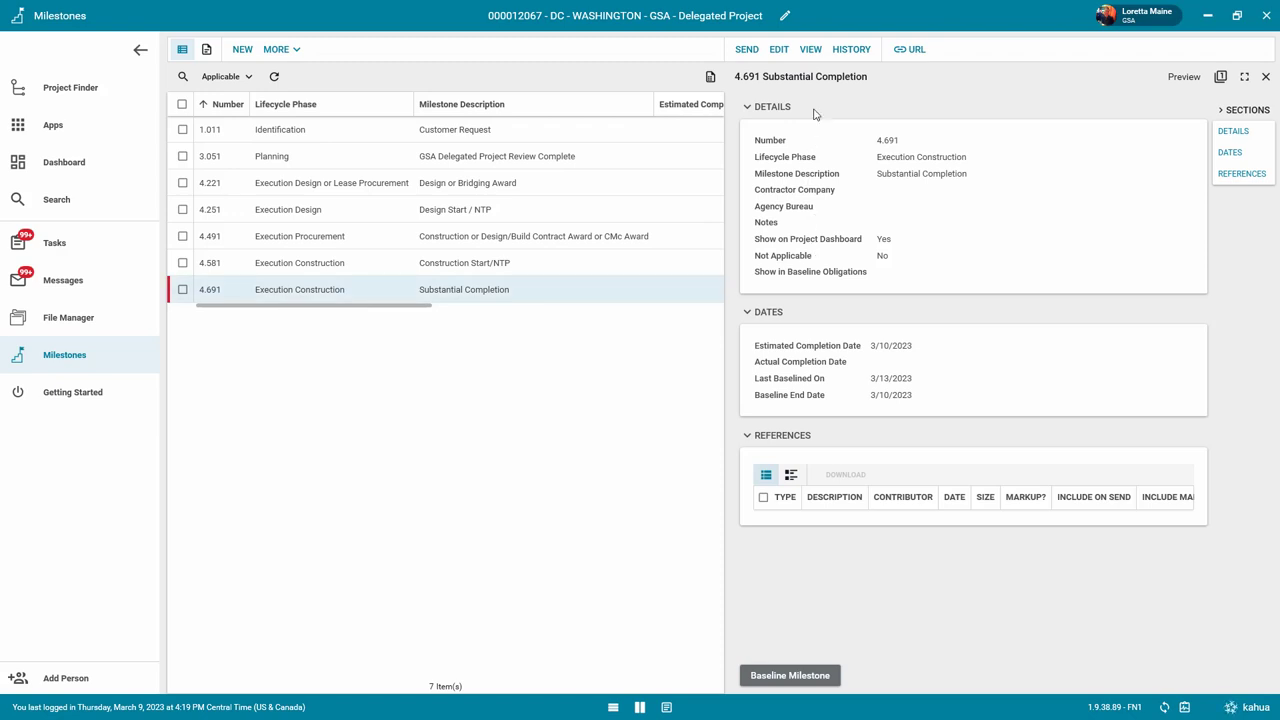
{"action": "left_click", "coordinate": [786, 55]}
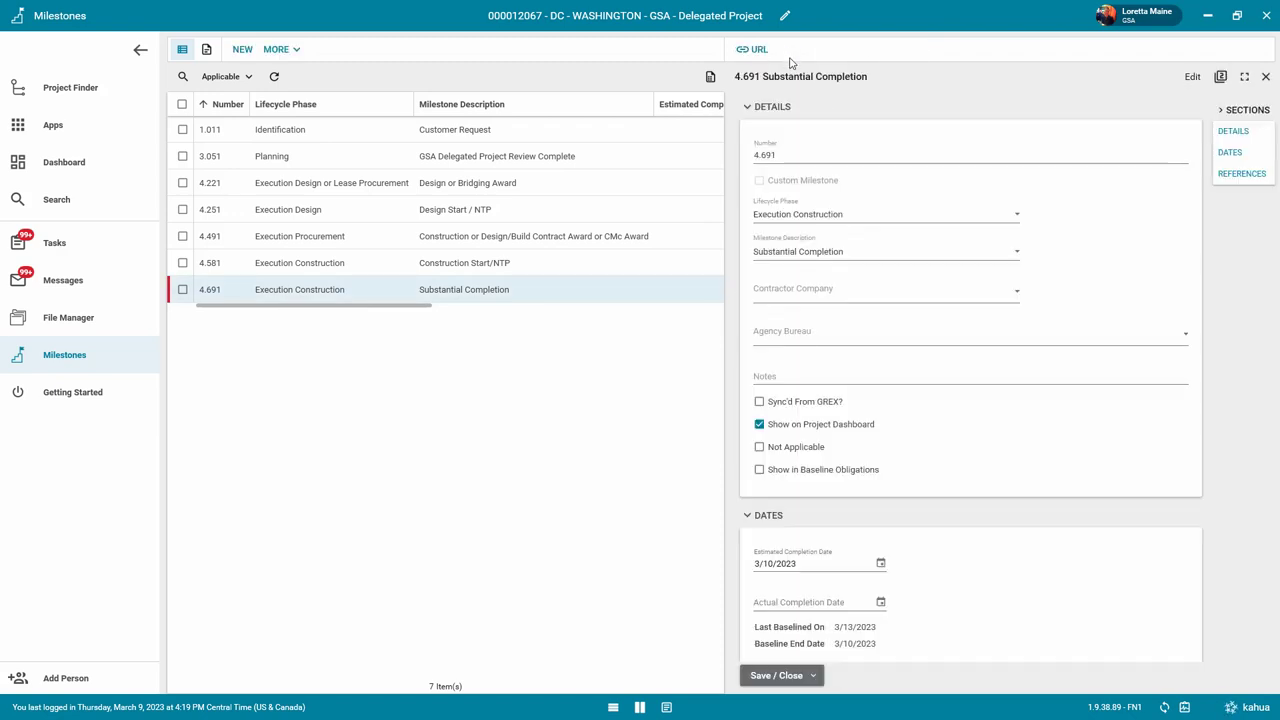
{"action": "left_click", "coordinate": [799, 605]}
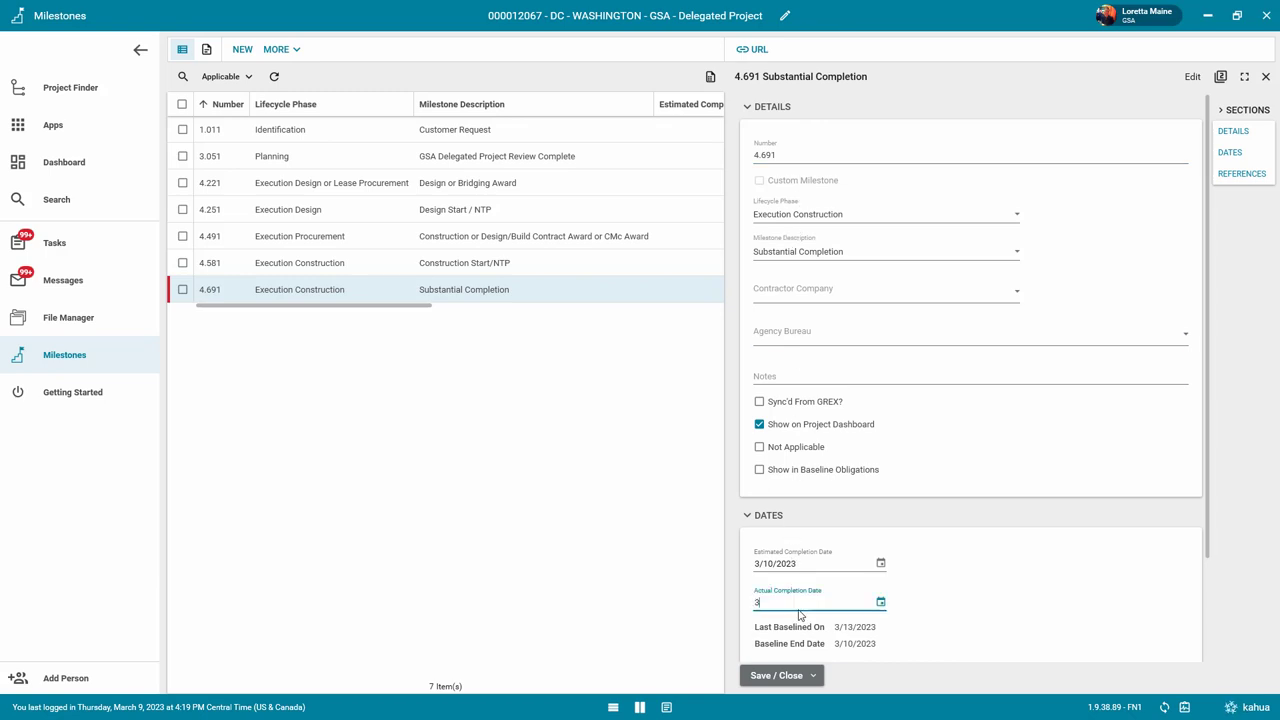
{"action": "type", "text": "3/10/2"}
{"action": "type", "text": "3"}
{"action": "left_click", "coordinate": [763, 677]}
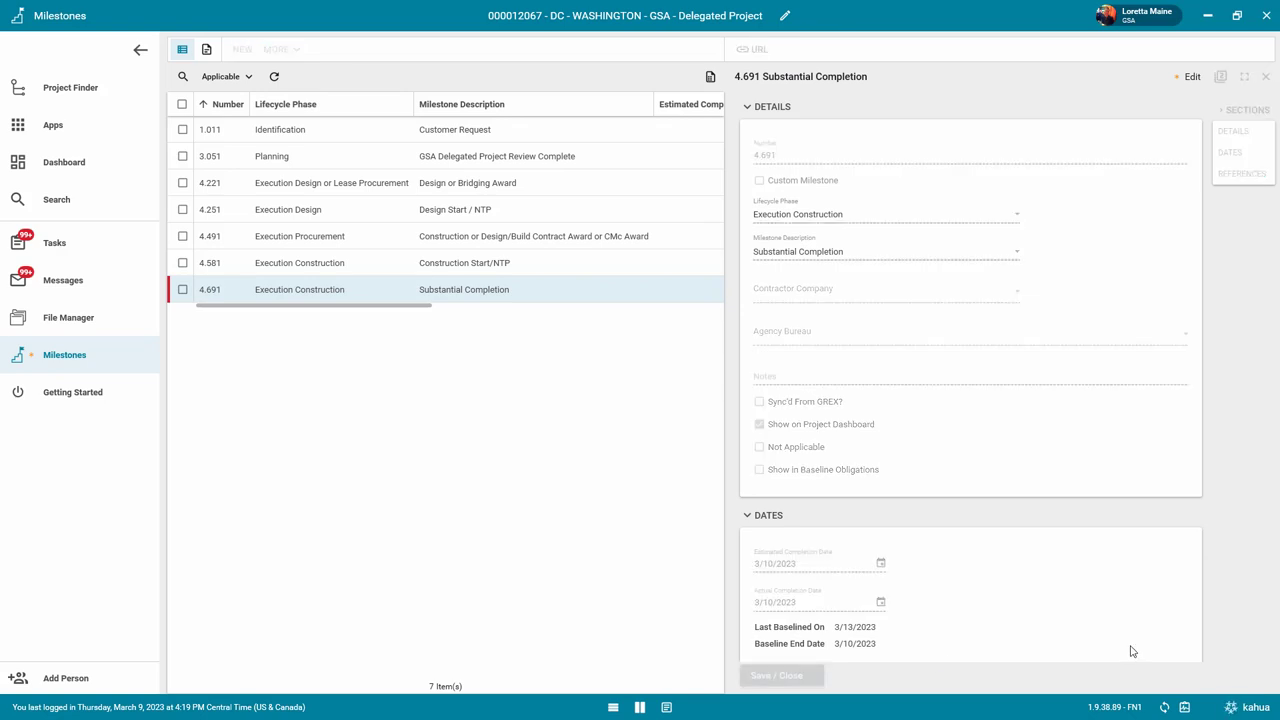
{"action": "left_click", "coordinate": [1264, 78]}
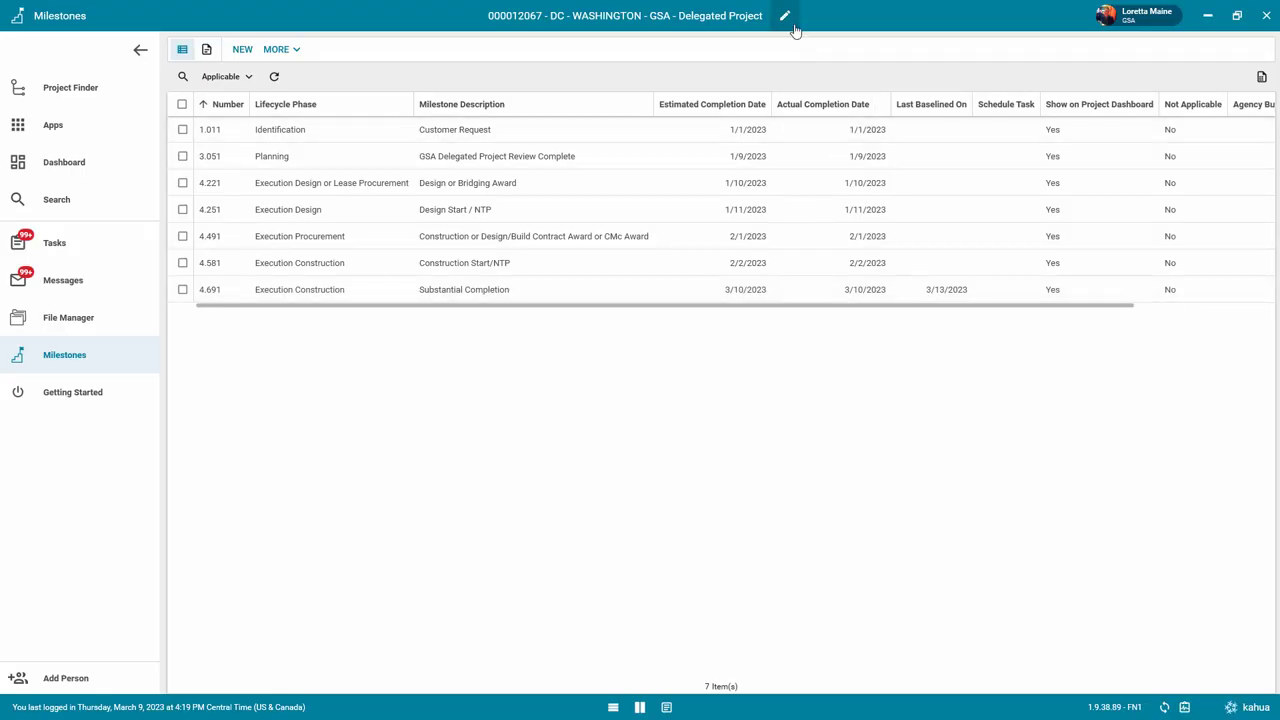
Start a project message to a GSA contact, copied to Communications
{"action": "left_click", "coordinate": [786, 18]}
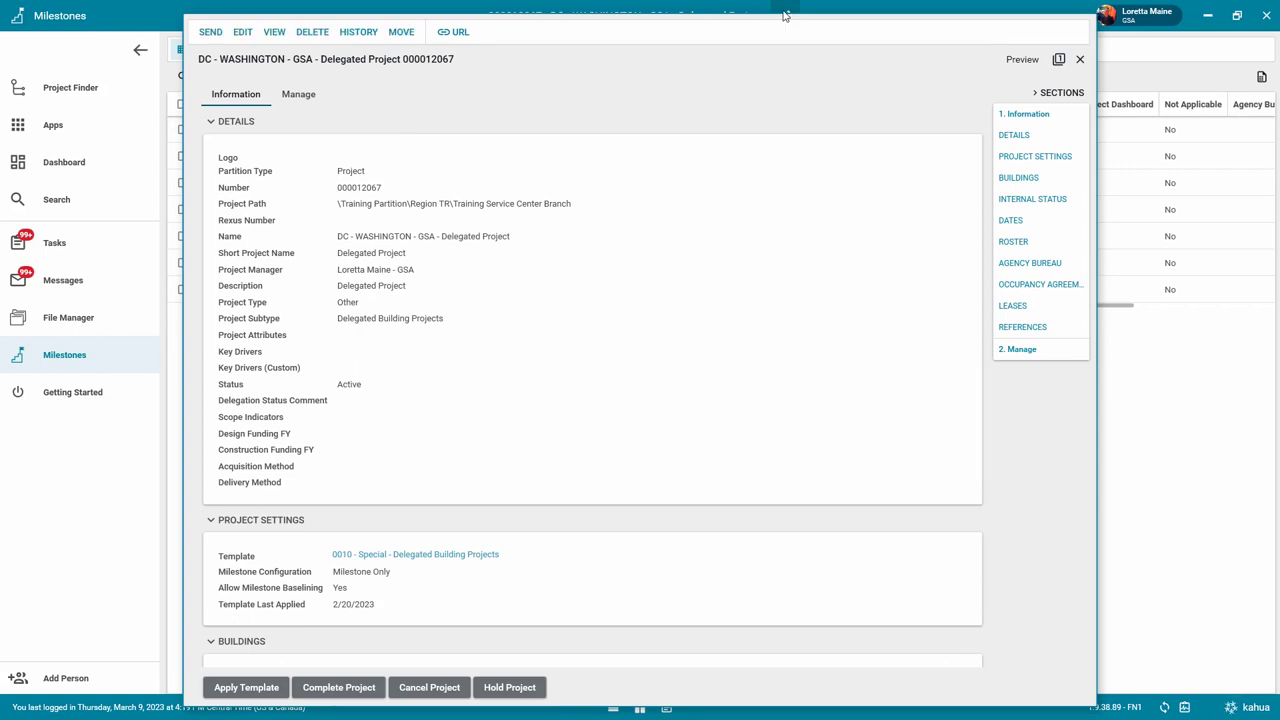
{"action": "left_click", "coordinate": [201, 37]}
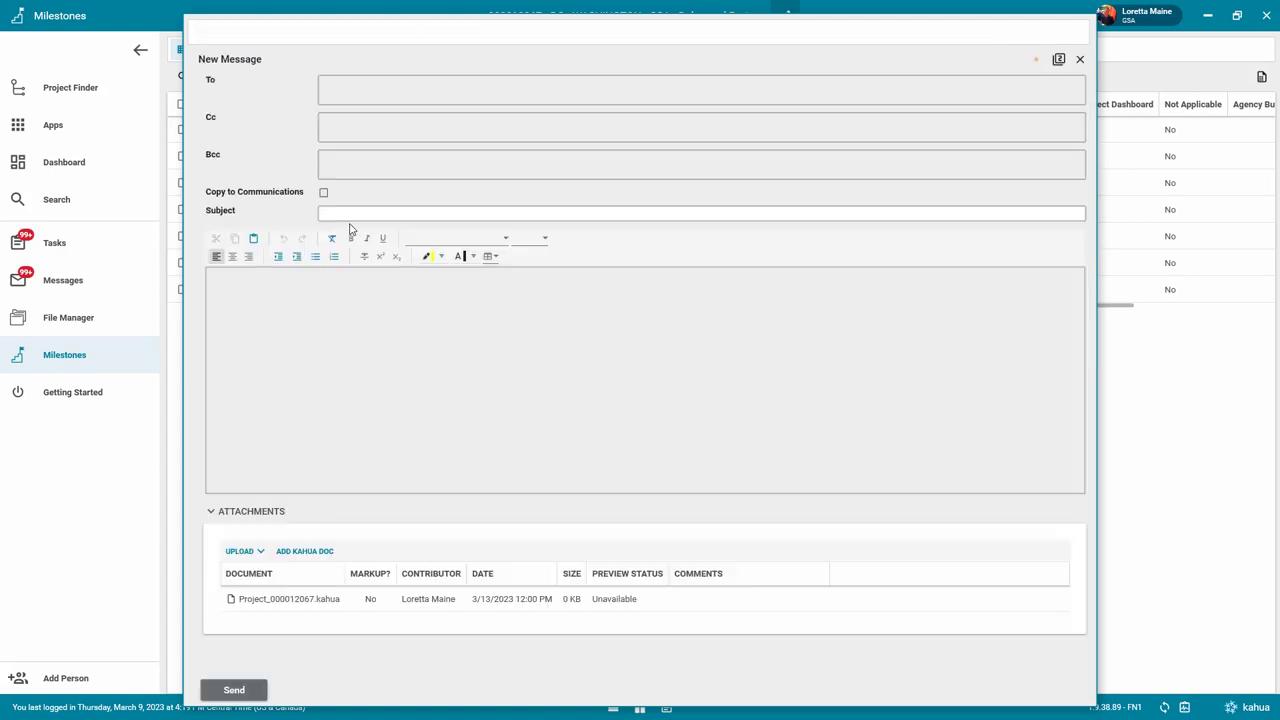
{"action": "left_click", "coordinate": [353, 90]}
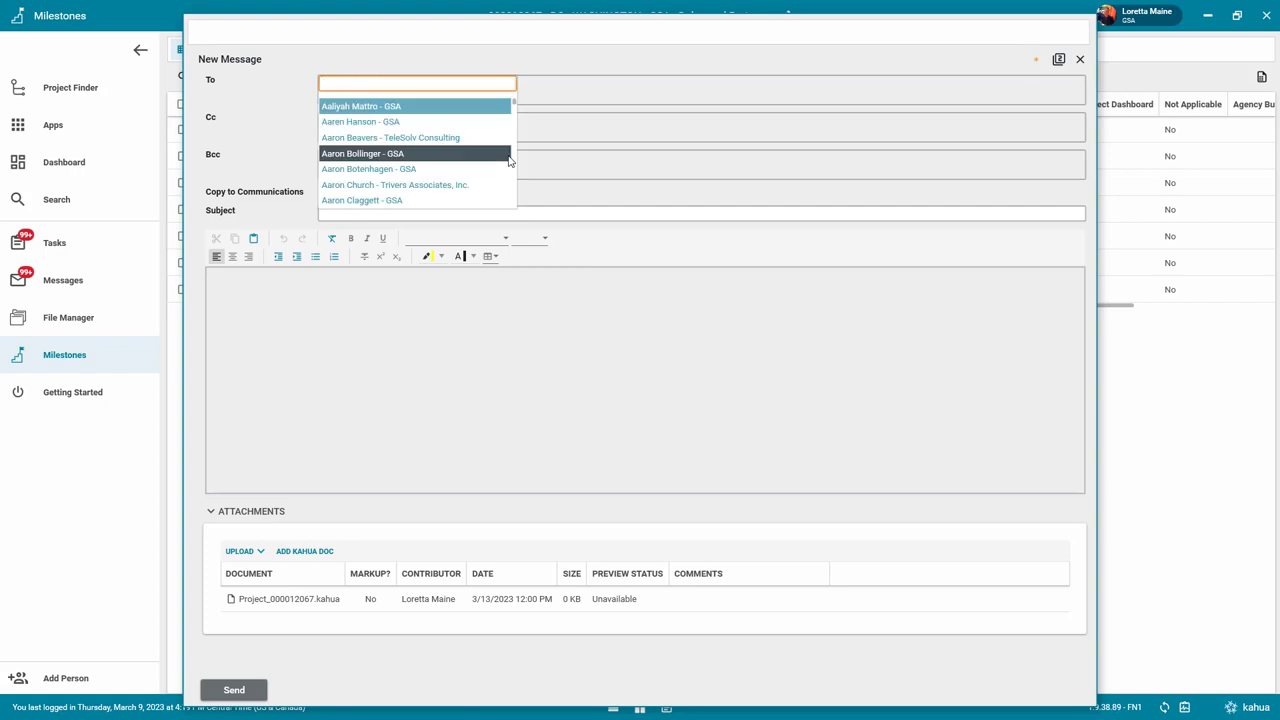
{"action": "type", "text": "va"}
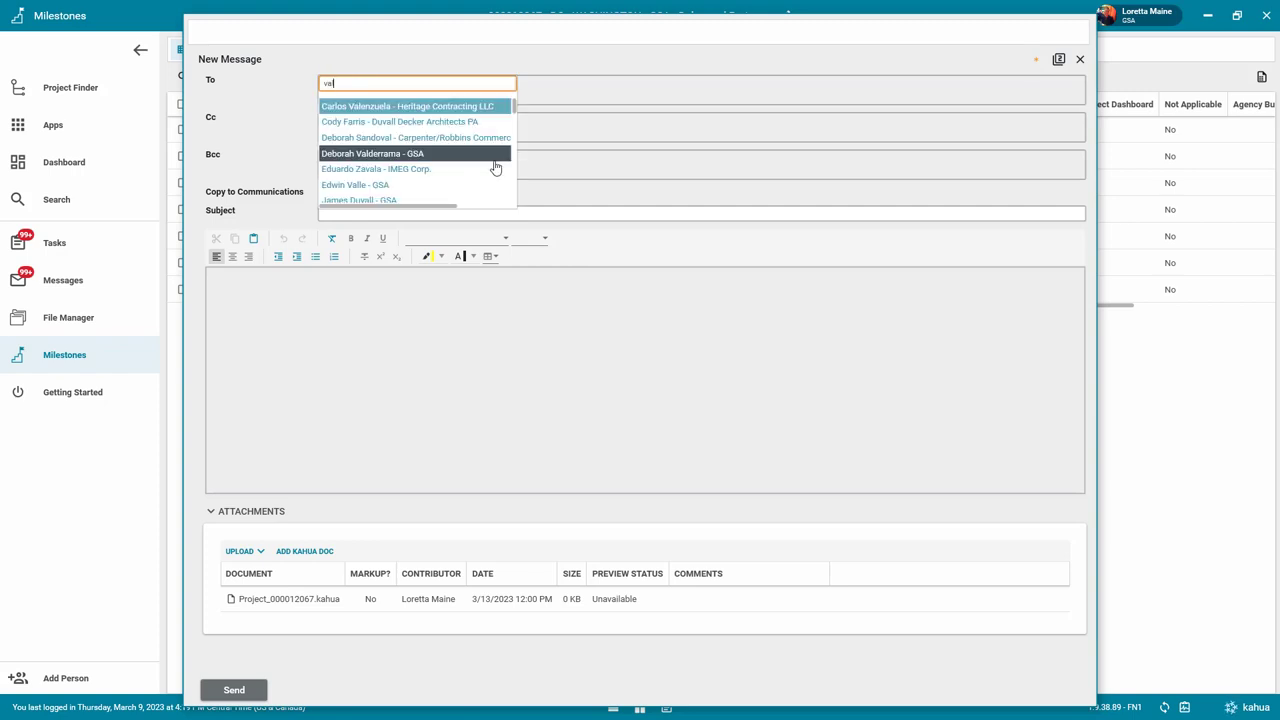
{"action": "type", "text": "lerie"}
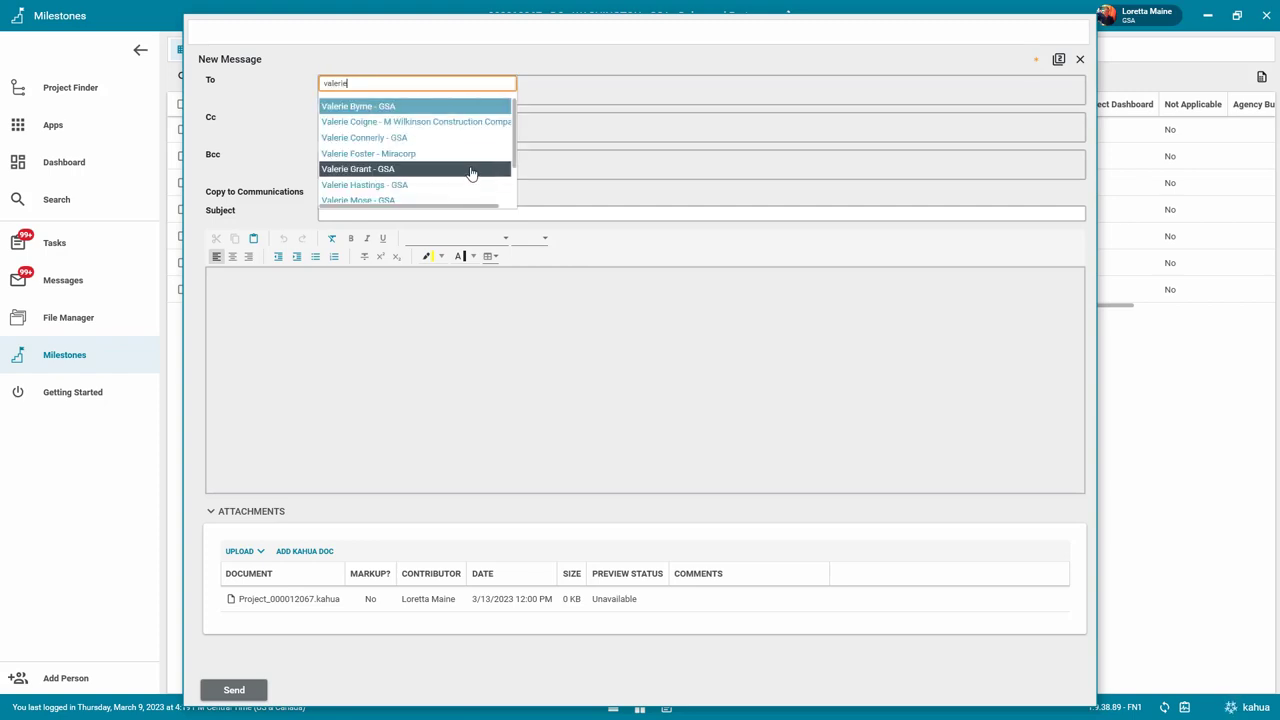
{"action": "scroll", "coordinate": [472, 173], "scroll_direction": "down", "scroll_amount": 2}
{"action": "left_click", "coordinate": [469, 170]}
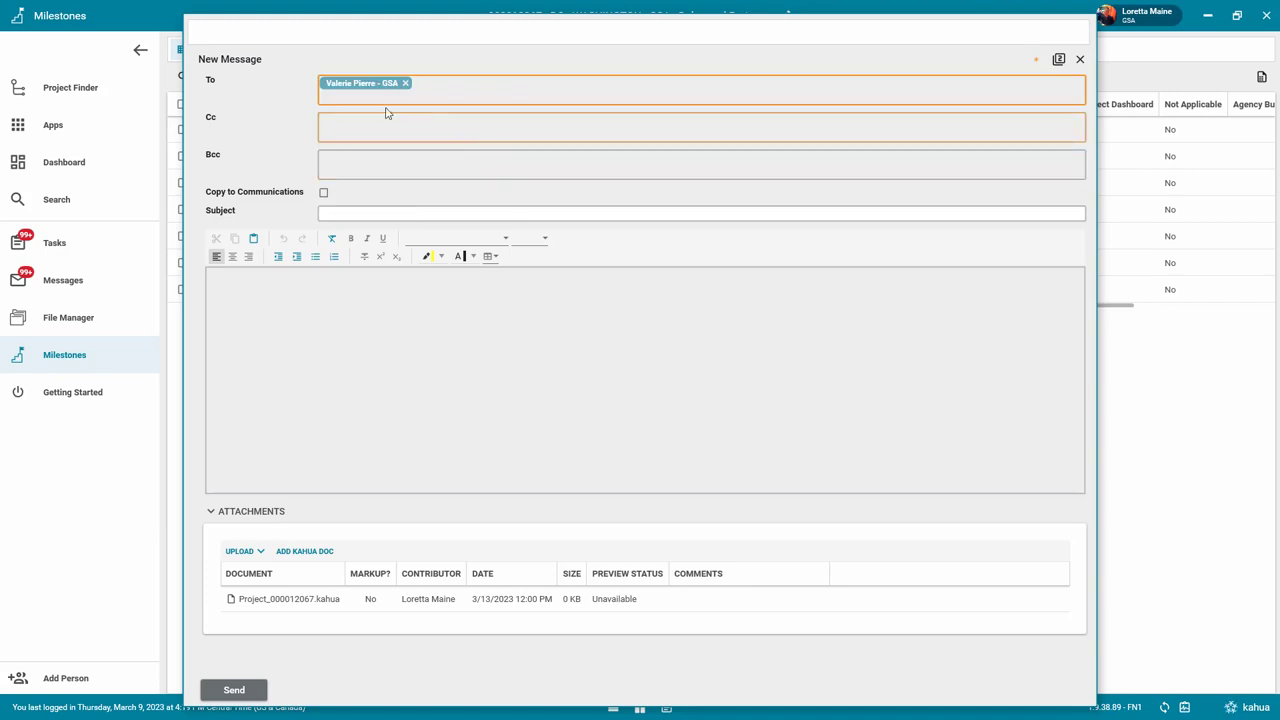
{"action": "left_click", "coordinate": [323, 192]}
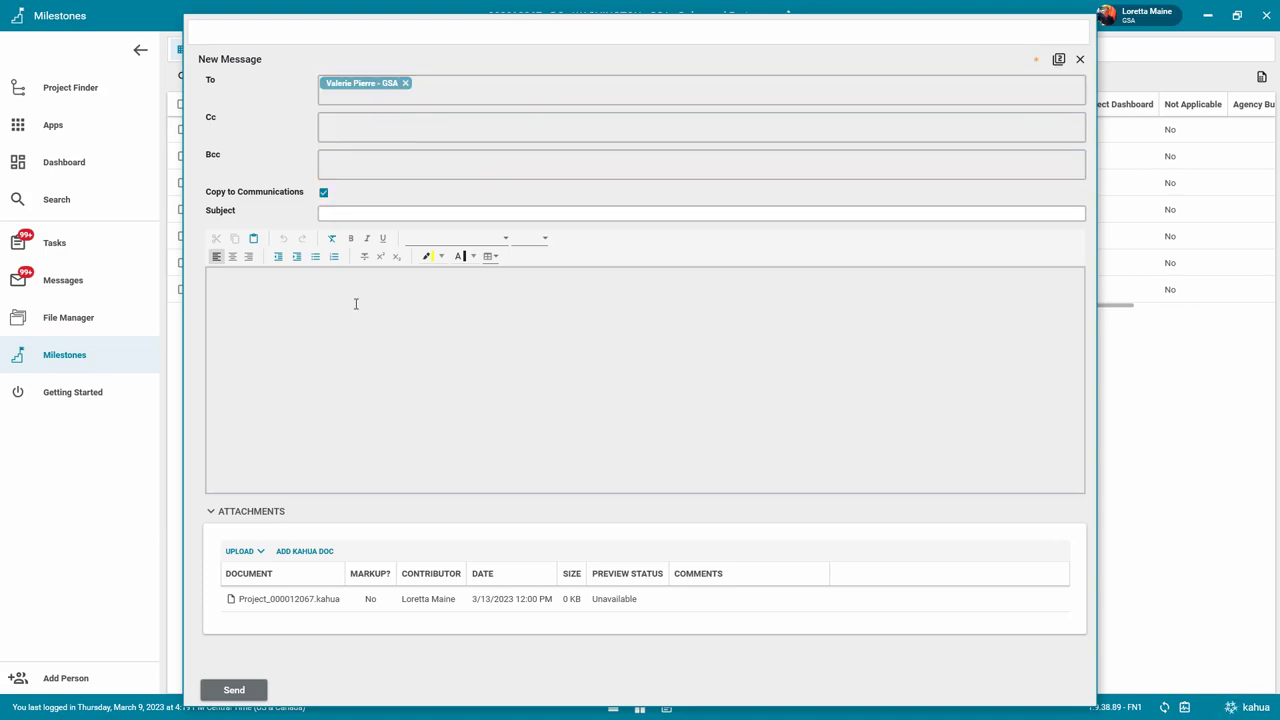
Send it titled 'Project Number 12067 - -Delegated Project Complete', asking to review File Manager uploads
{"action": "key", "text": "Tab"}
{"action": "type", "text": "Project Numb"}
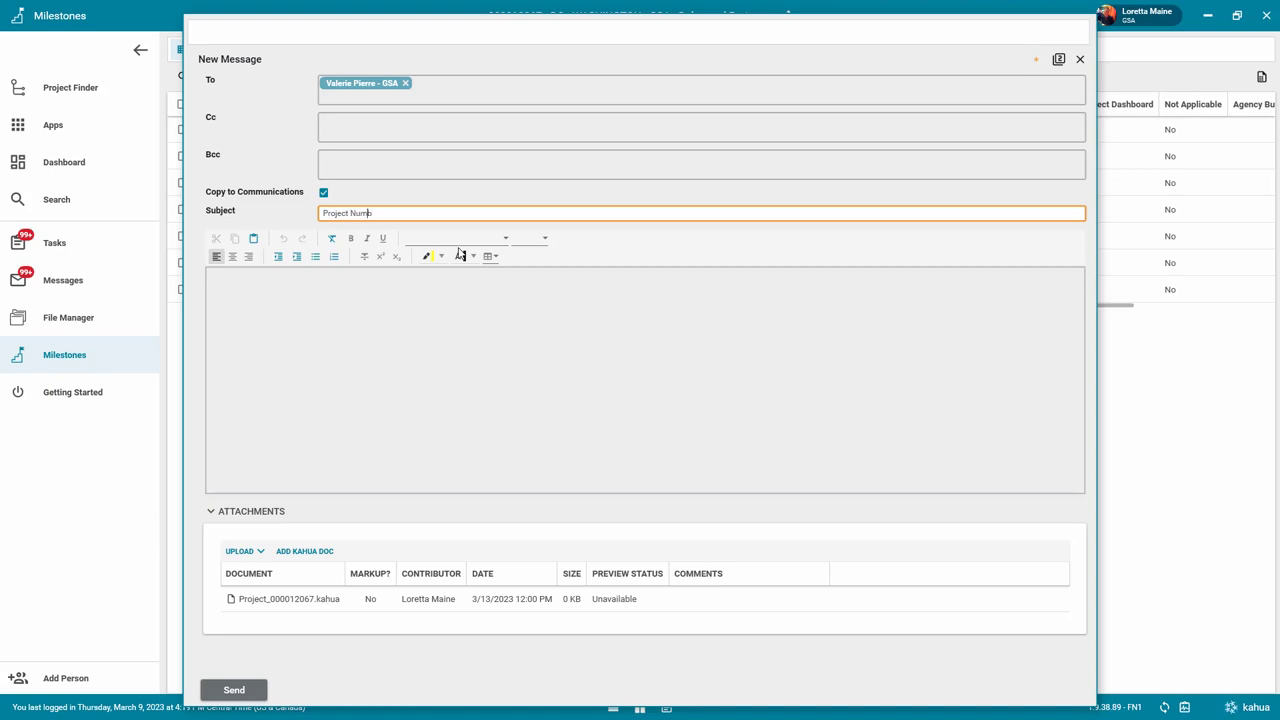
{"action": "type", "text": "er 120"}
{"action": "type", "text": "67 - -"}
{"action": "type", "text": "Delegated"}
{"action": "type", "text": " Project Complete"}
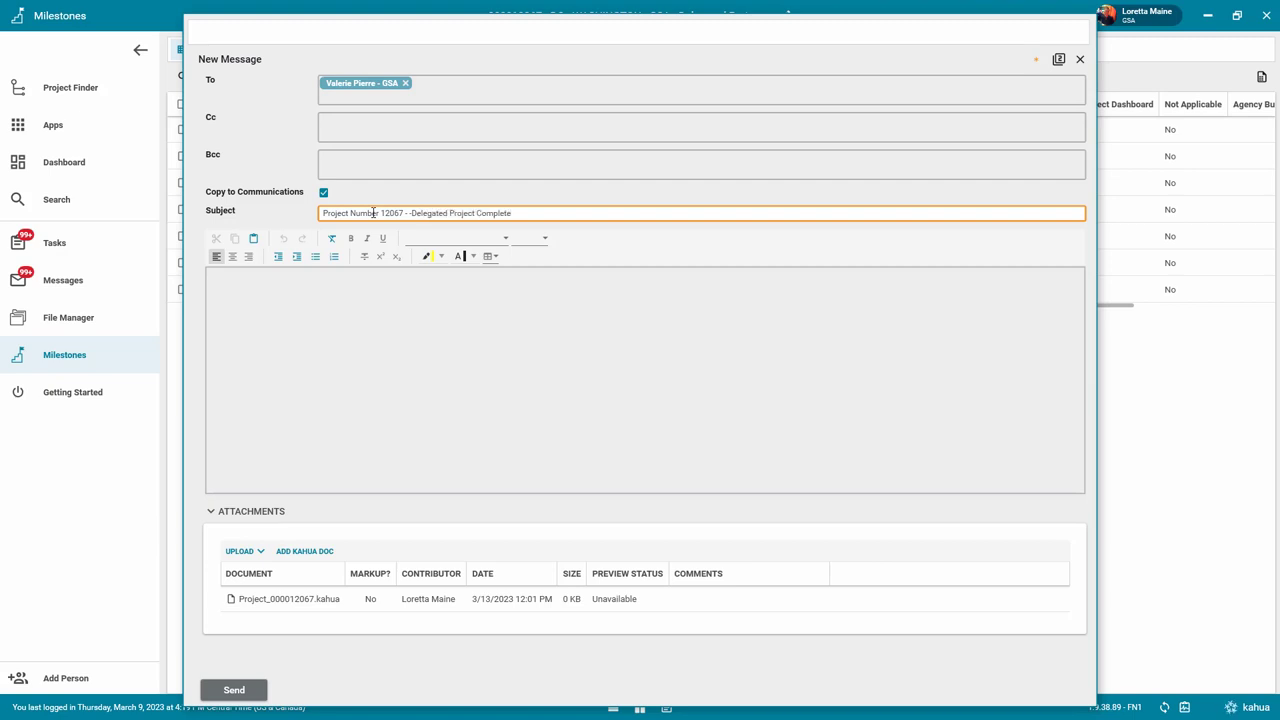
{"action": "left_click", "coordinate": [435, 295]}
{"action": "type", "text": "This project"}
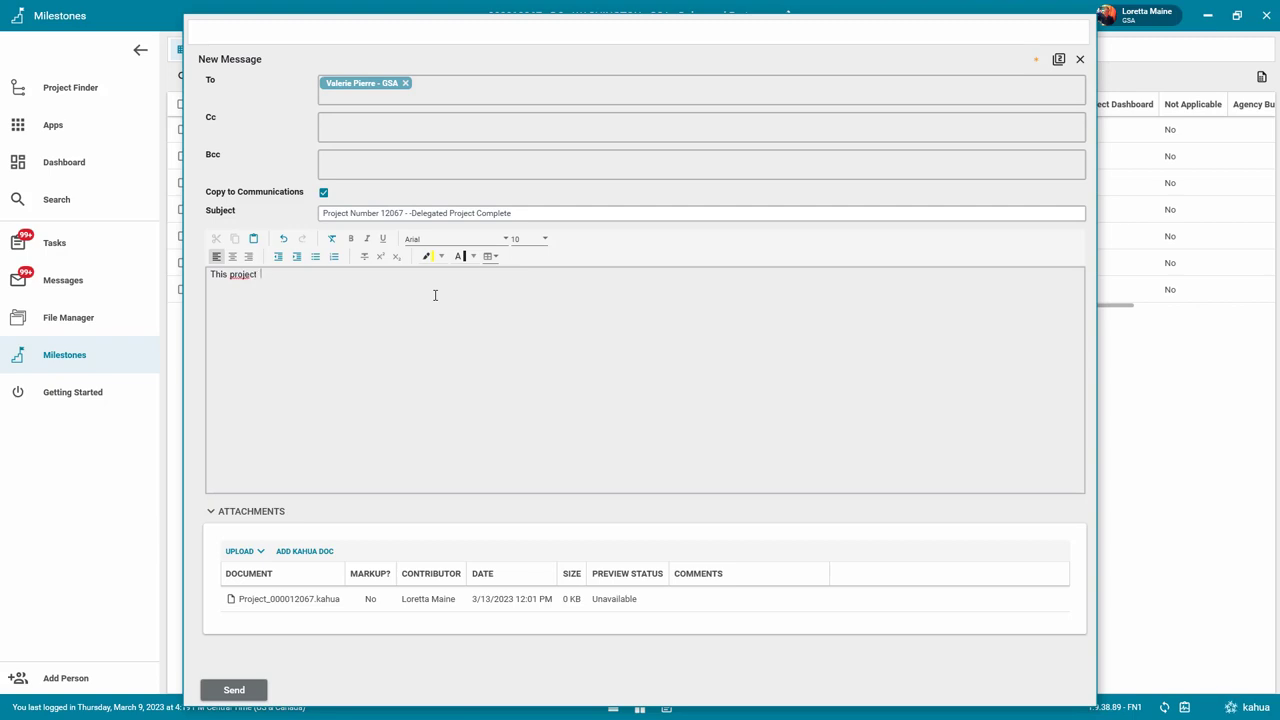
{"action": "type", "text": " has been completed. Please re"}
{"action": "type", "text": "view the files that "}
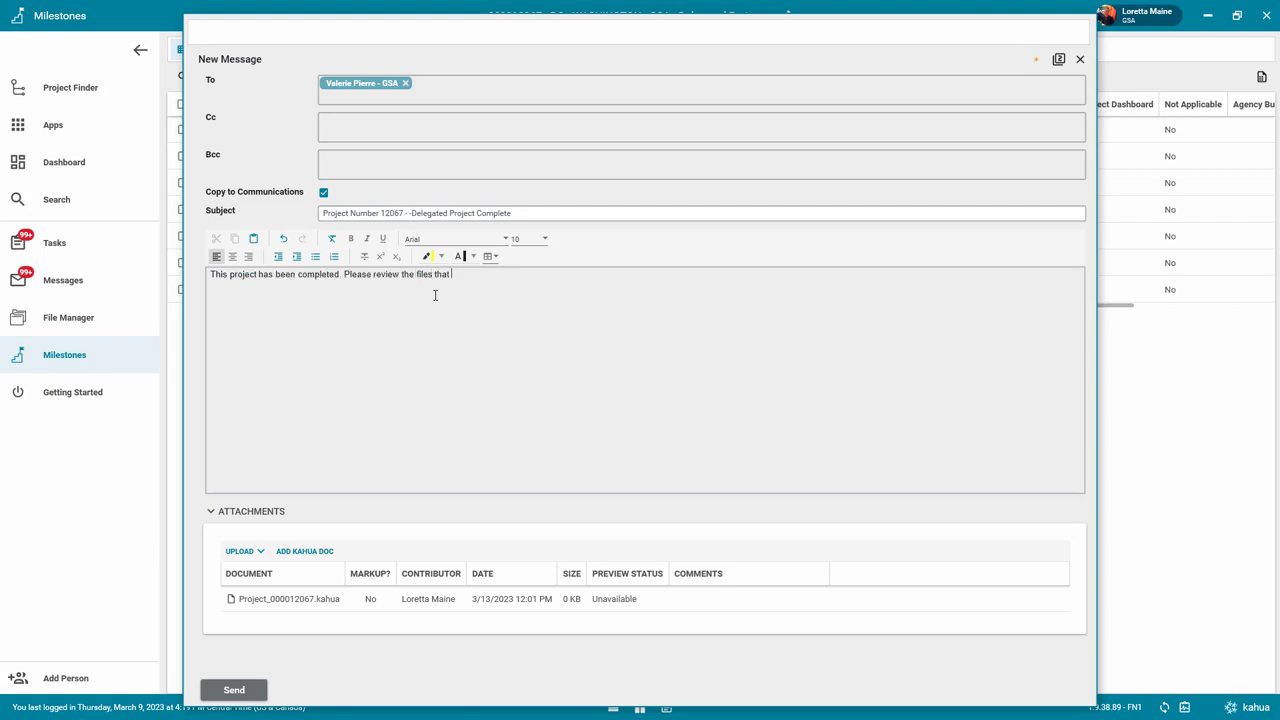
{"action": "type", "text": "have been uploaded to File Mana"}
{"action": "type", "text": "ger."}
{"action": "left_click", "coordinate": [236, 692]}
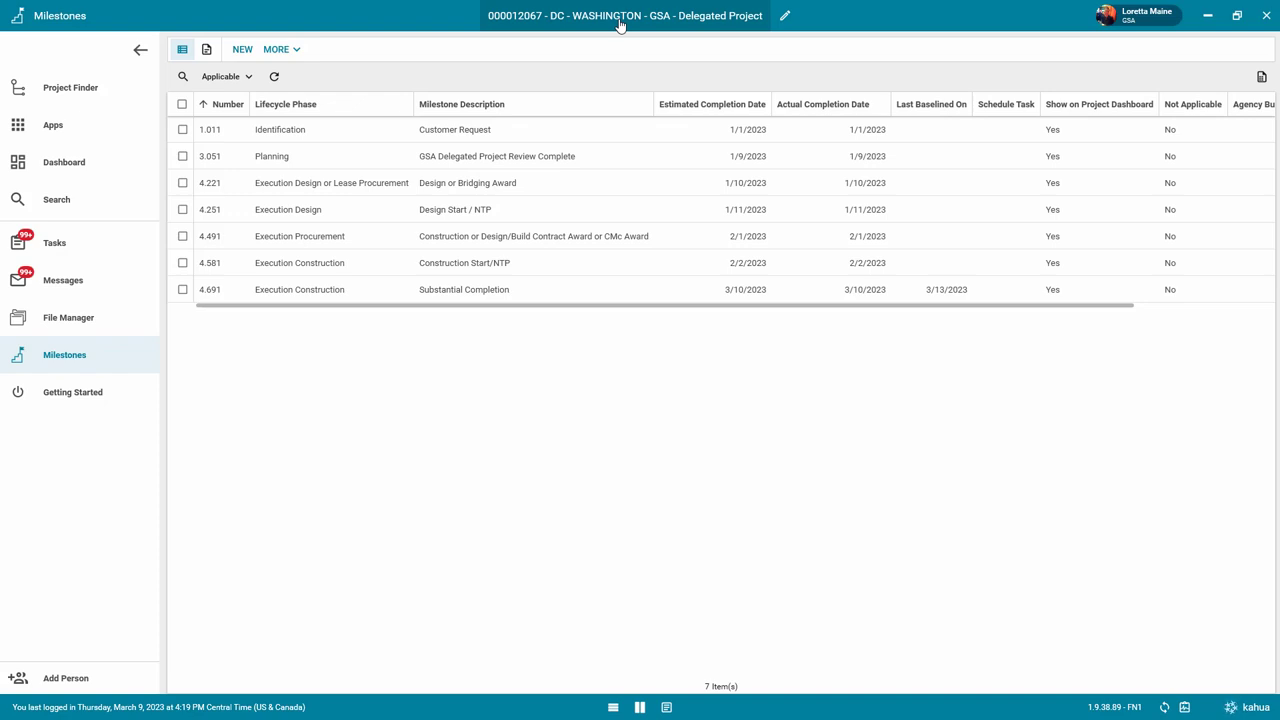
Start a new project message addressed to a second GSA contact
{"action": "left_click", "coordinate": [786, 15]}
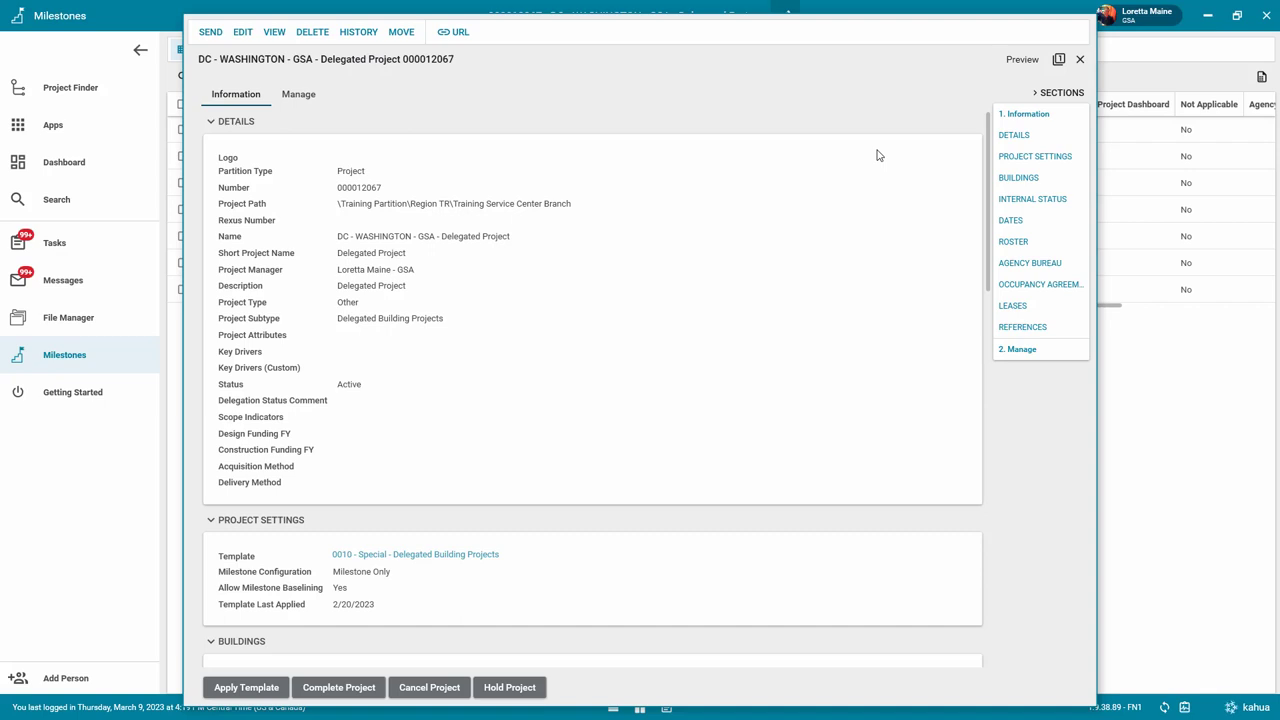
{"action": "left_click", "coordinate": [210, 38]}
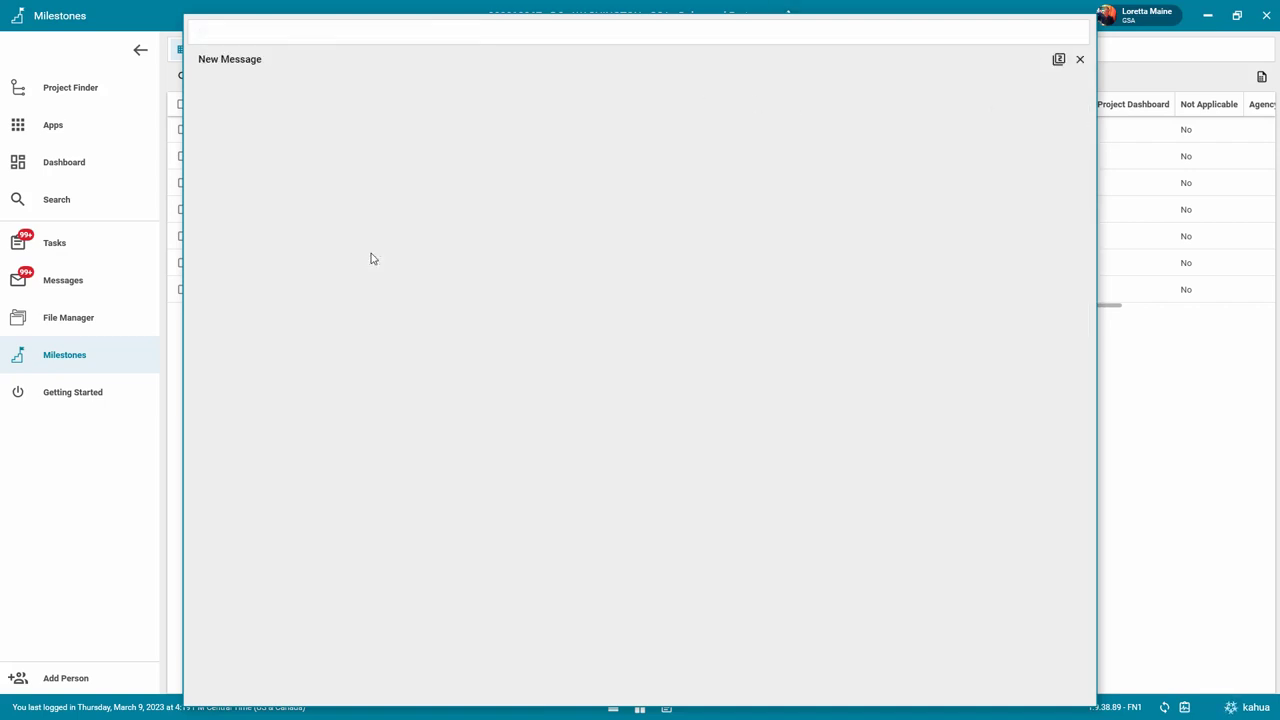
{"action": "left_click", "coordinate": [447, 98]}
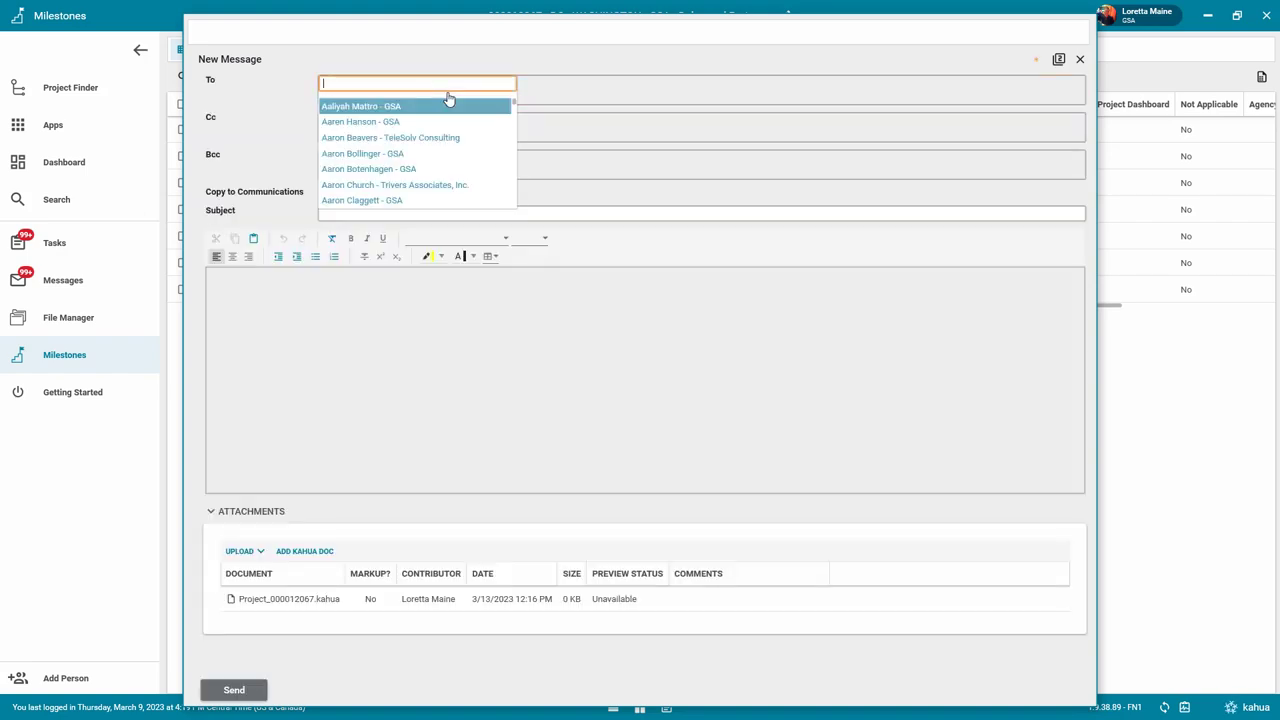
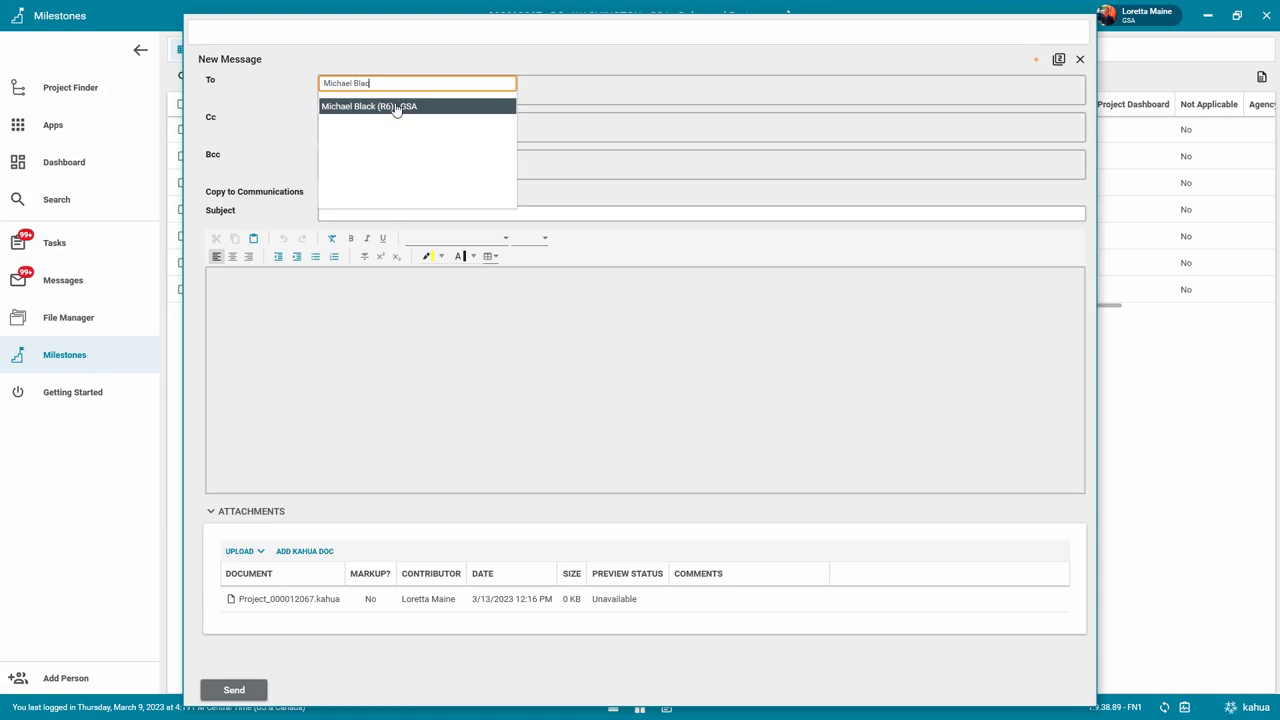
{"action": "left_click", "coordinate": [397, 107]}
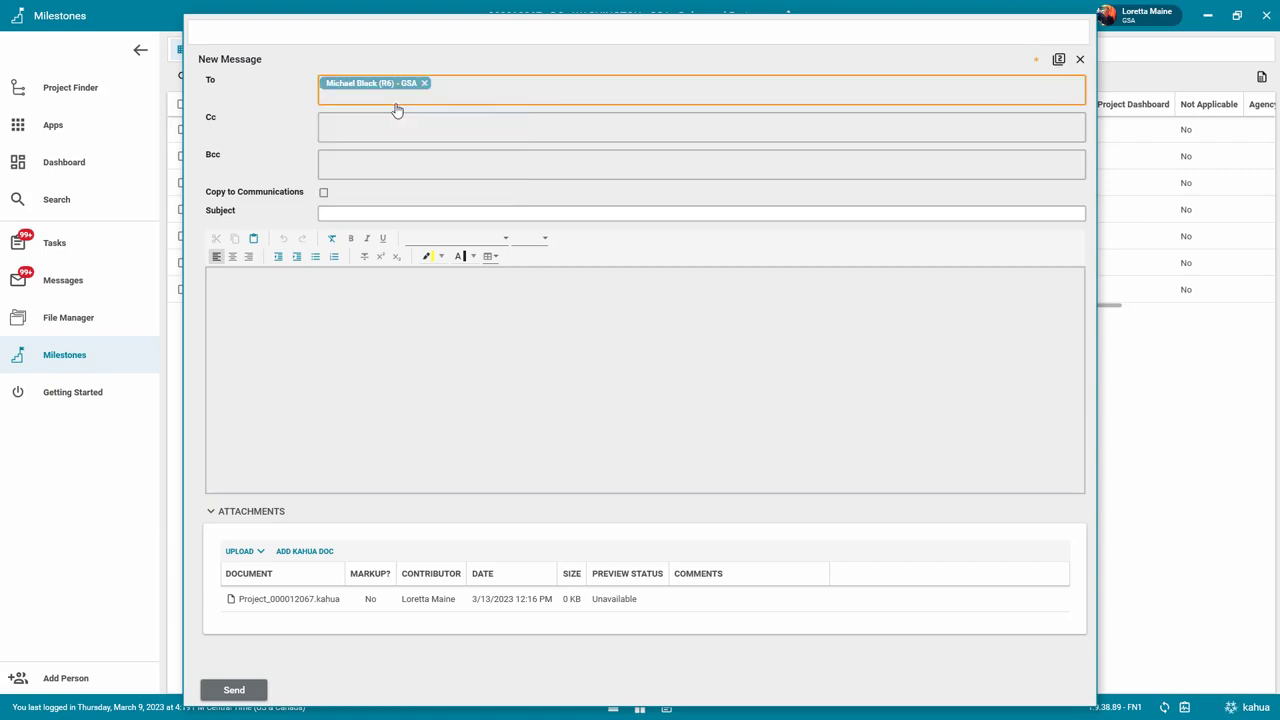
Send 'Project Number 12067 - Designated Project Complete', copied to Communications, saying it's ready to set Complete
{"action": "left_click", "coordinate": [422, 213]}
{"action": "type", "text": "Projec"}
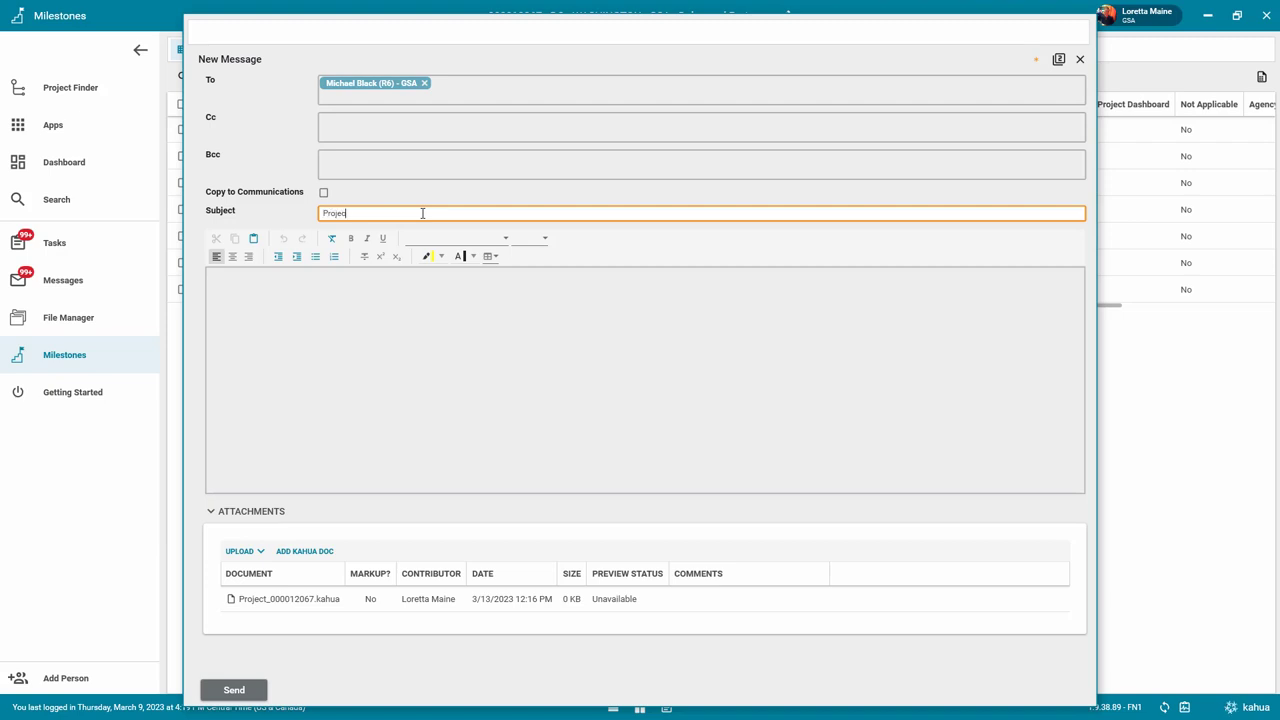
{"action": "type", "text": "t Number"}
{"action": "type", "text": " 1"}
{"action": "type", "text": "2067"}
{"action": "type", "text": " -"}
{"action": "type", "text": " Designated"}
{"action": "type", "text": " Project Comp"}
{"action": "type", "text": "lete"}
{"action": "left_click", "coordinate": [323, 193]}
{"action": "left_click", "coordinate": [421, 369]}
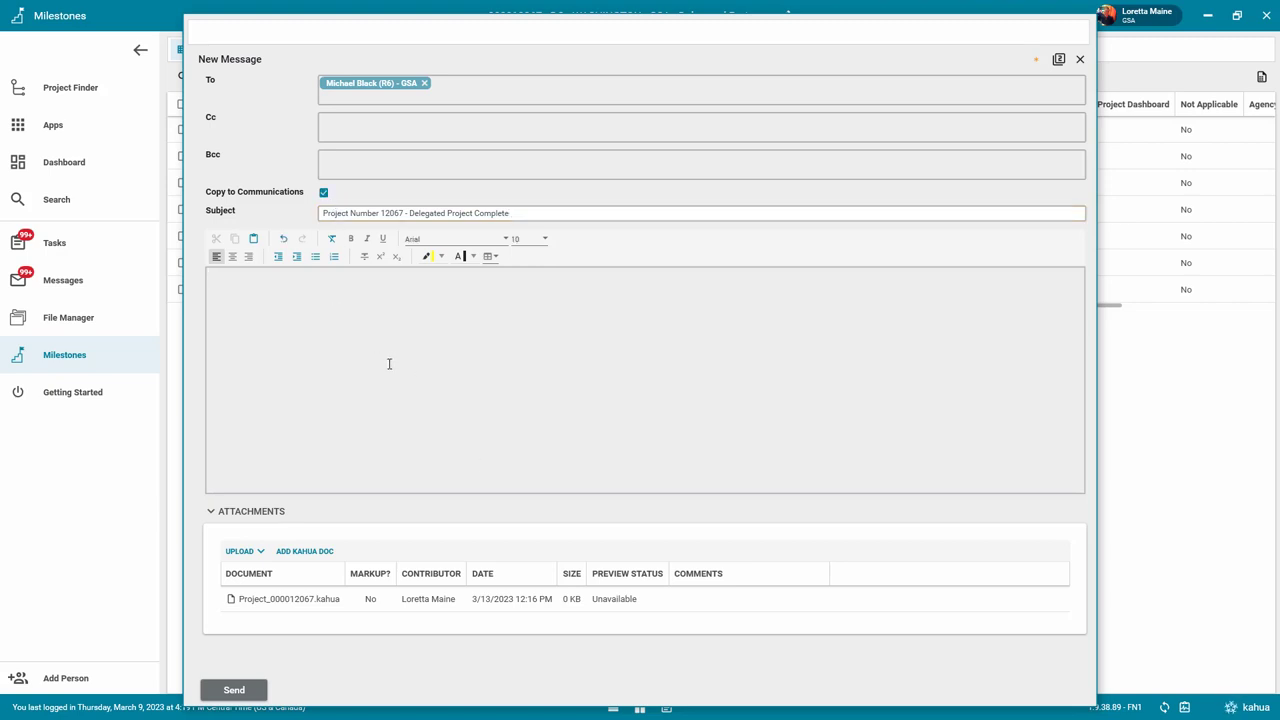
{"action": "type", "text": "This pr"}
{"action": "type", "text": "oject is ready to be se"}
{"action": "type", "text": "t to Complete."}
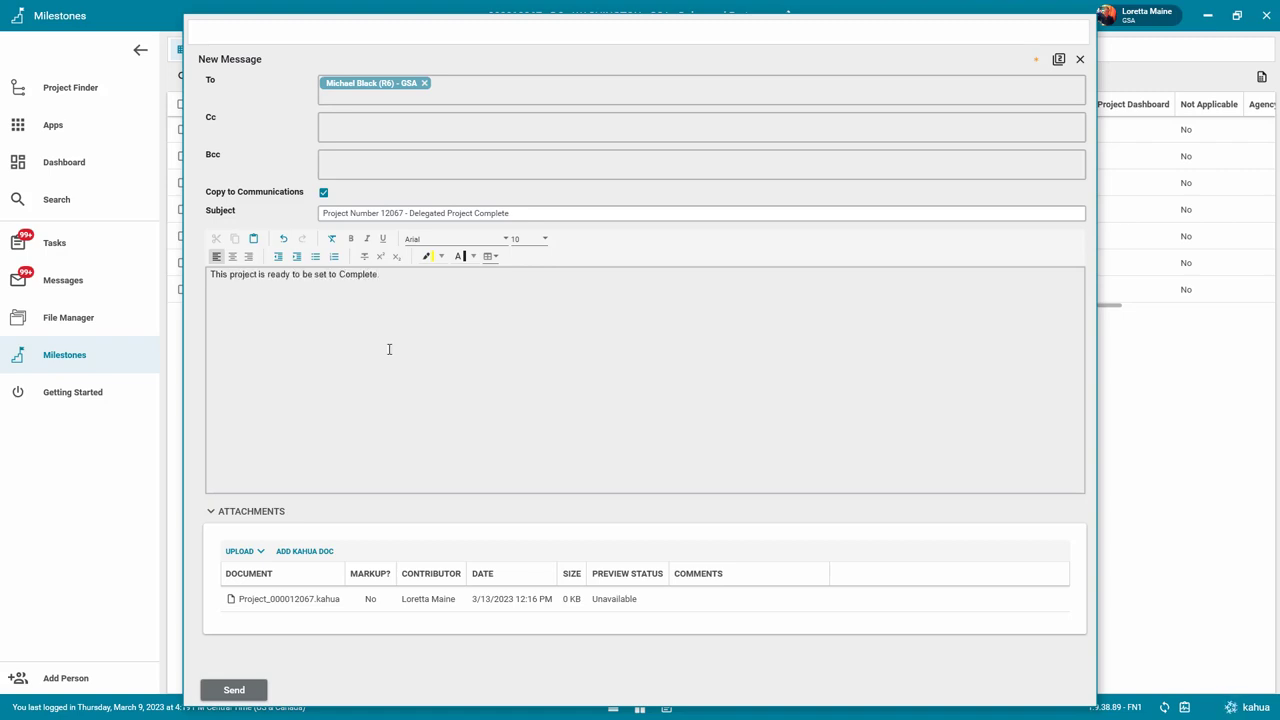
{"action": "left_click", "coordinate": [233, 690]}
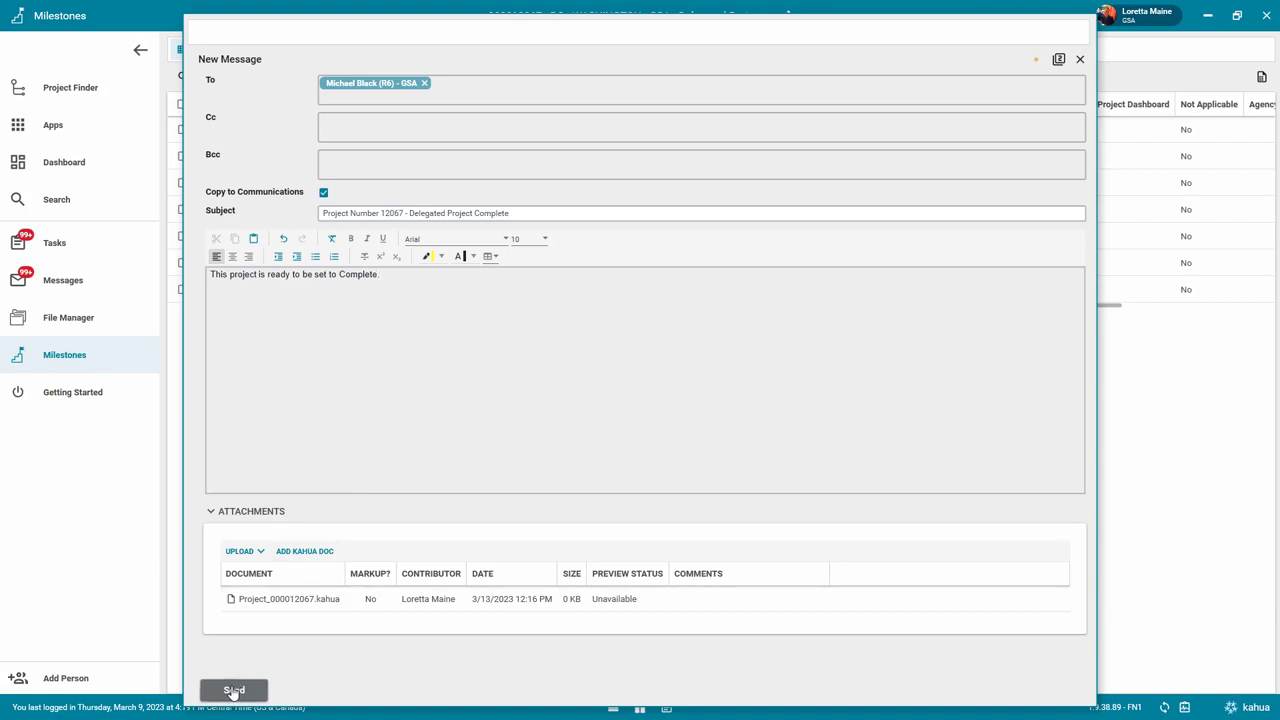